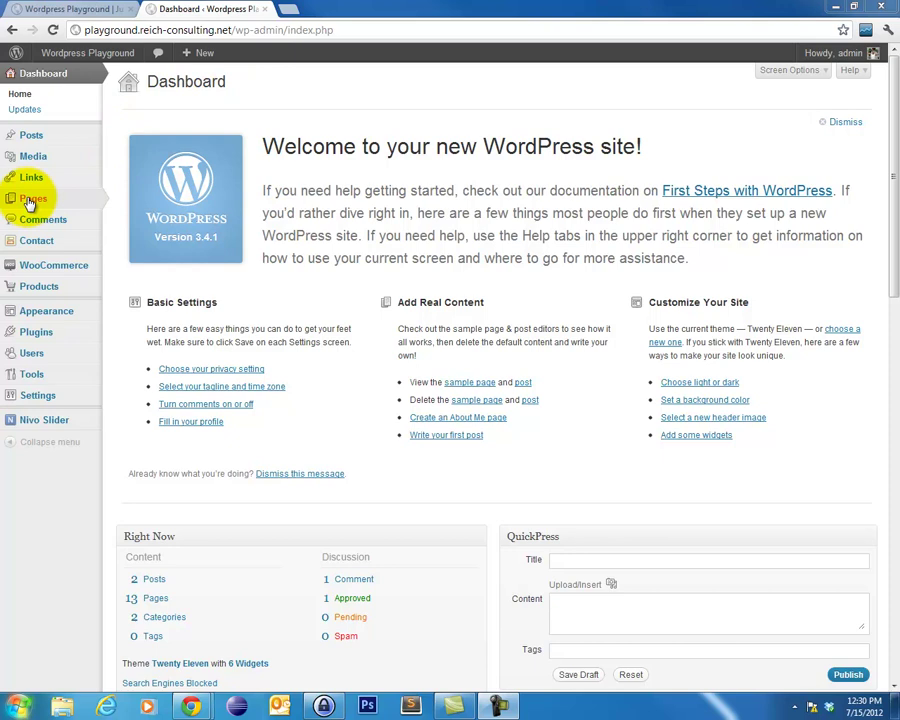
# Step: Create a new page from the list of all pages and title it "About Us"
pyautogui.moveTo(23, 200)
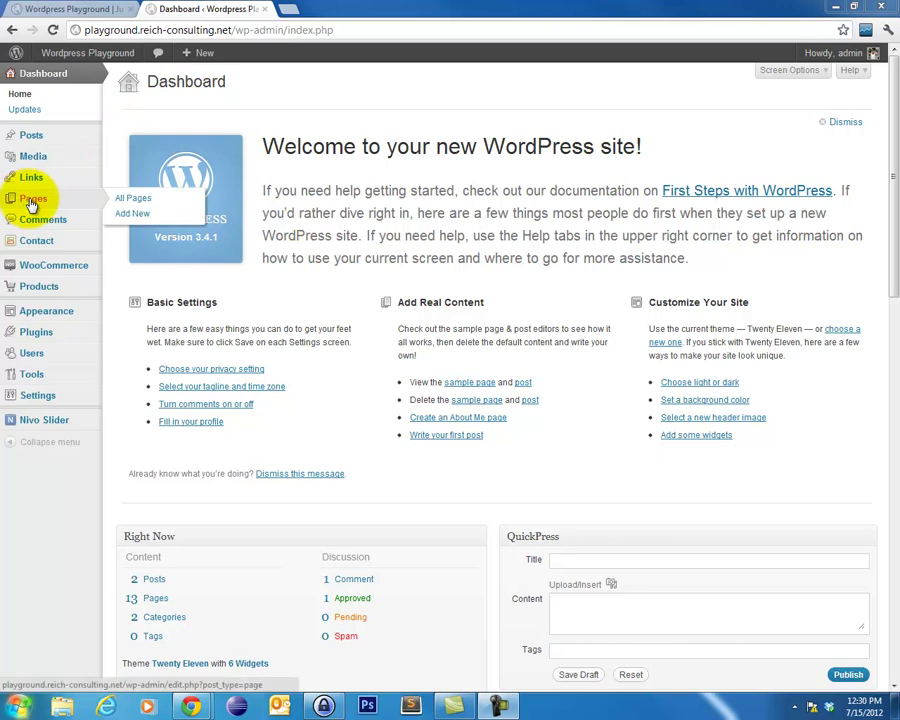
pyautogui.click(135, 216)
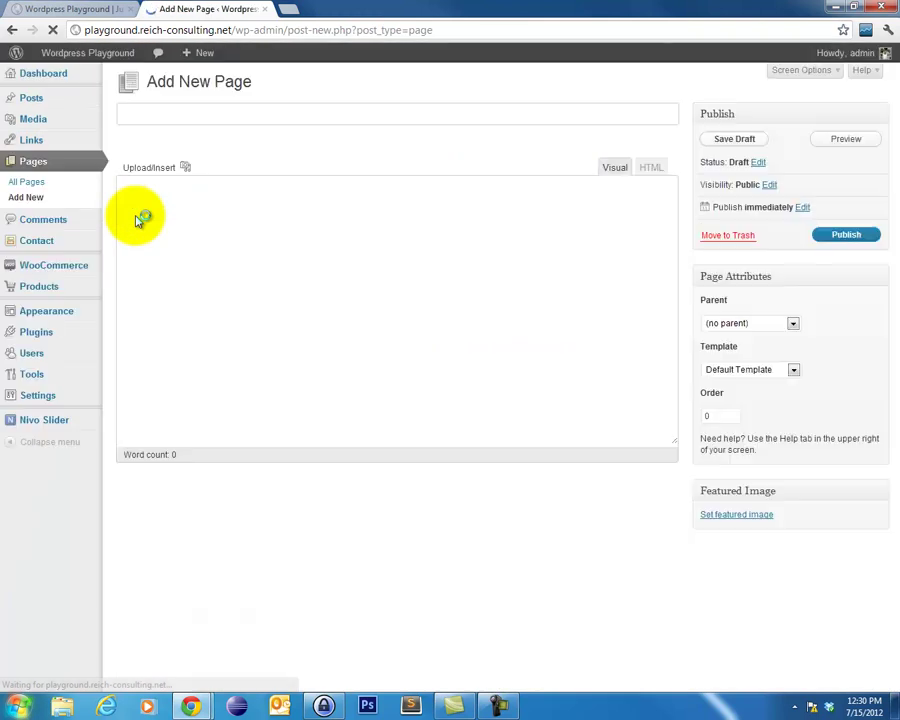
pyautogui.click(30, 188)
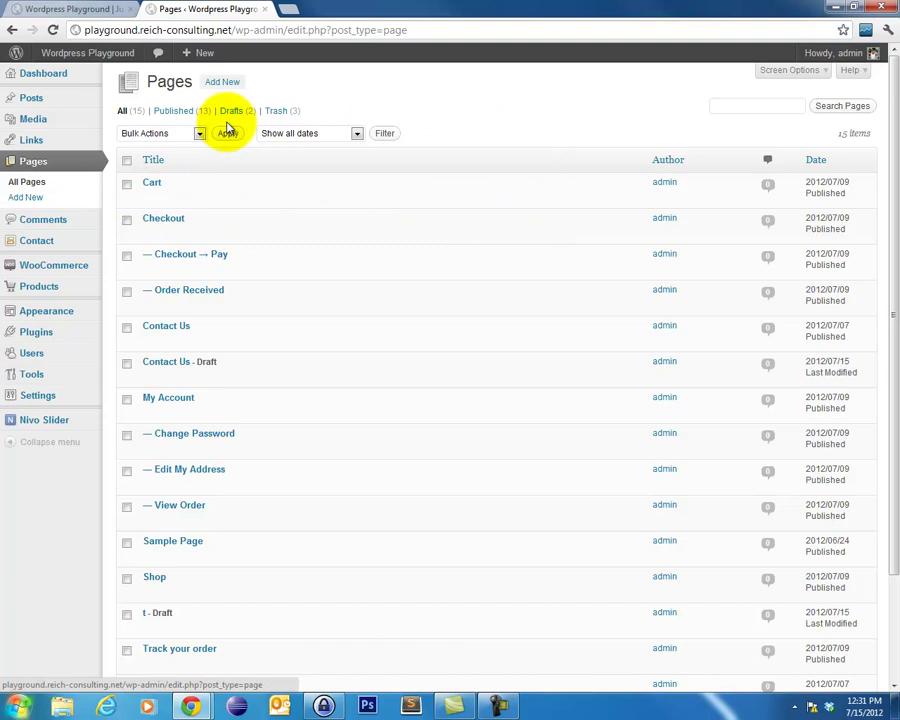
pyautogui.click(223, 83)
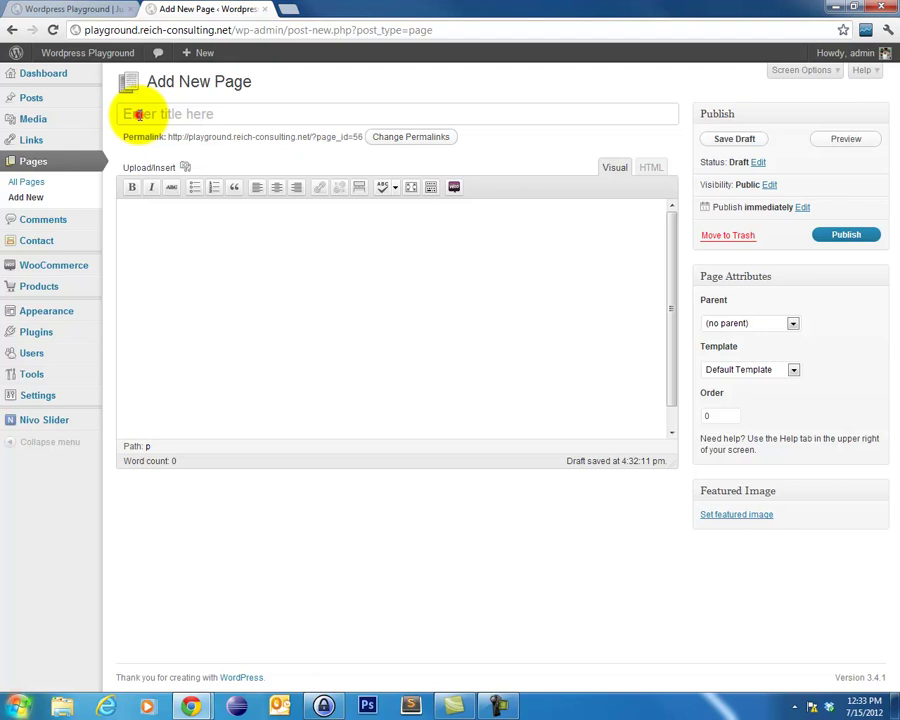
pyautogui.click(140, 115)
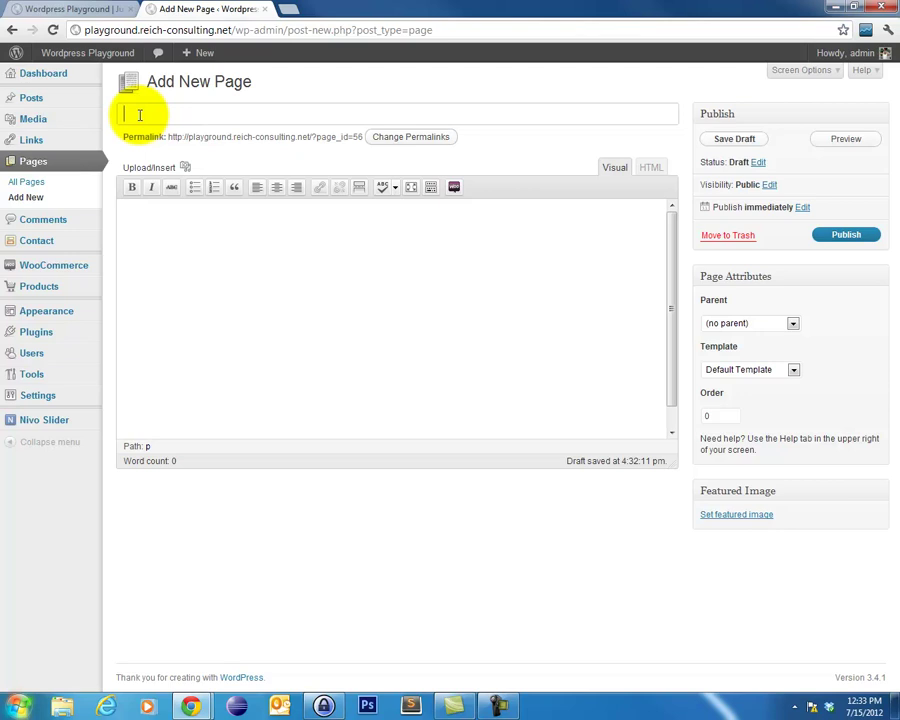
pyautogui.write('About Us')
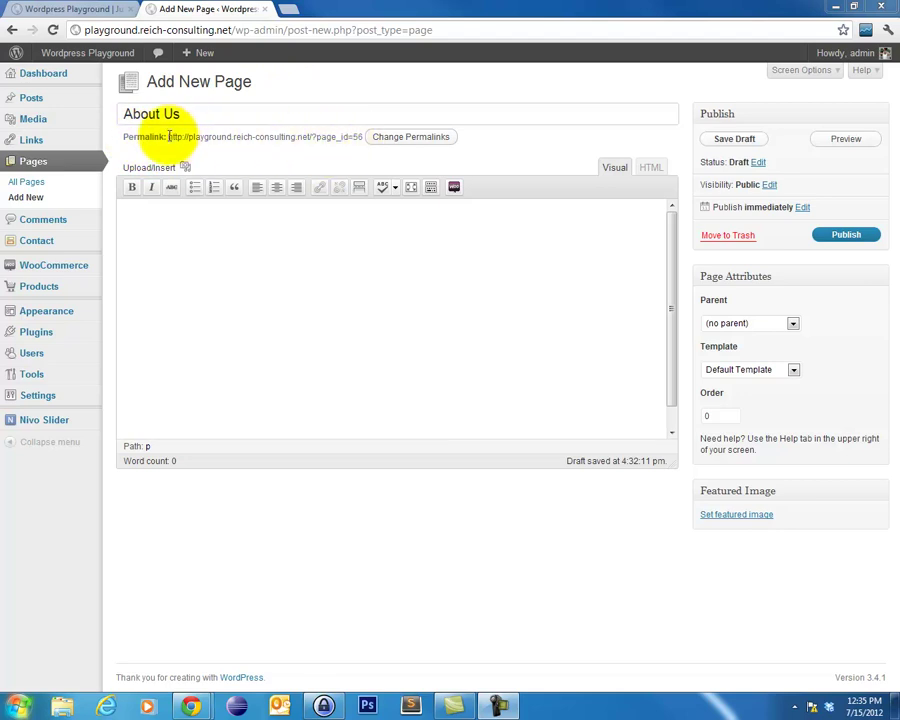
# Step: Examine the new page's permalink, including the page ID part of the address
pyautogui.moveTo(169, 137); pyautogui.dragTo(285, 137)
pyautogui.click(283, 137)
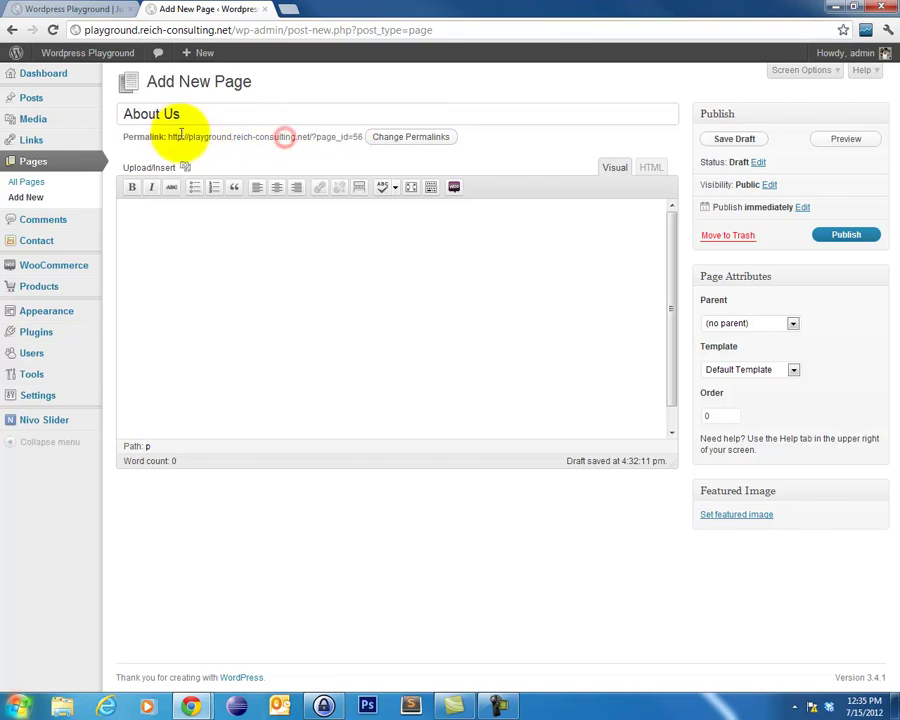
pyautogui.moveTo(169, 137); pyautogui.dragTo(360, 137)
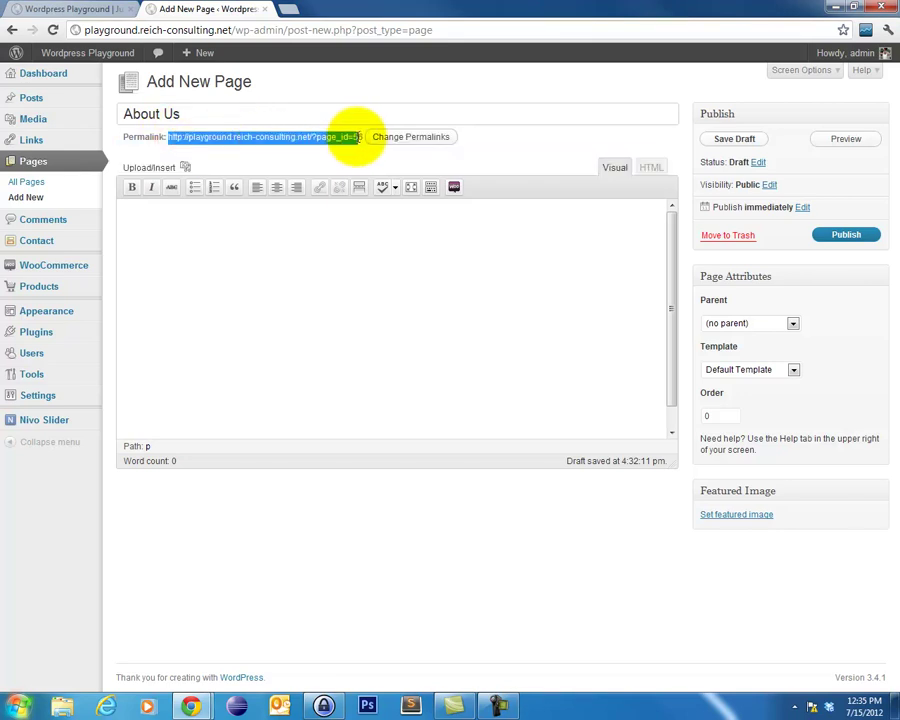
pyautogui.click(357, 137)
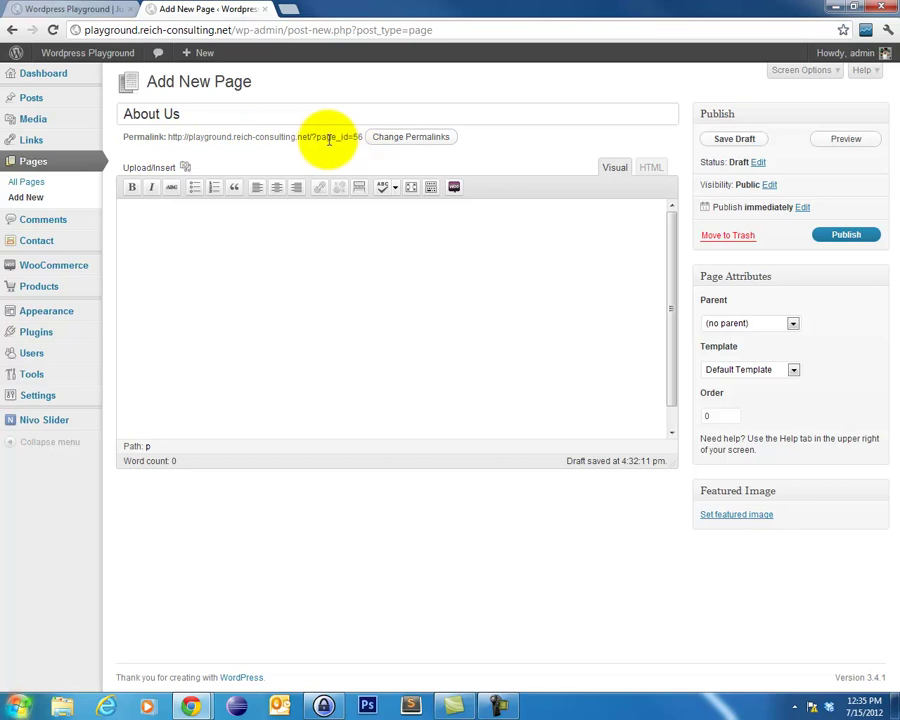
pyautogui.moveTo(310, 137); pyautogui.dragTo(345, 139)
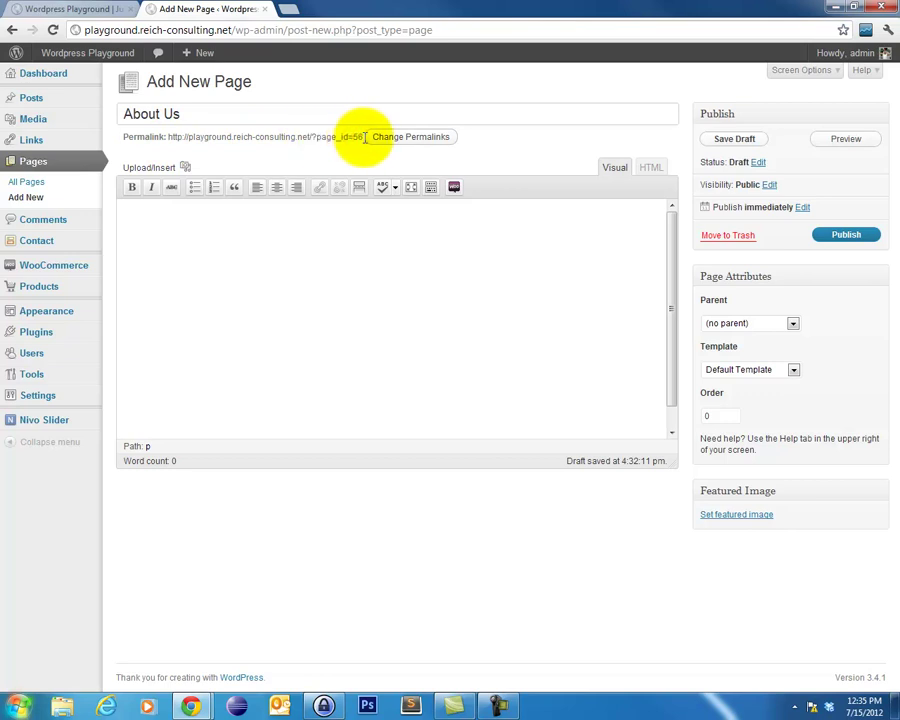
pyautogui.moveTo(361, 137)
pyautogui.mouseDown()
pyautogui.moveTo(162, 136)
pyautogui.moveTo(360, 137)
pyautogui.mouseUp()
pyautogui.click(170, 137)
pyautogui.click(356, 137)
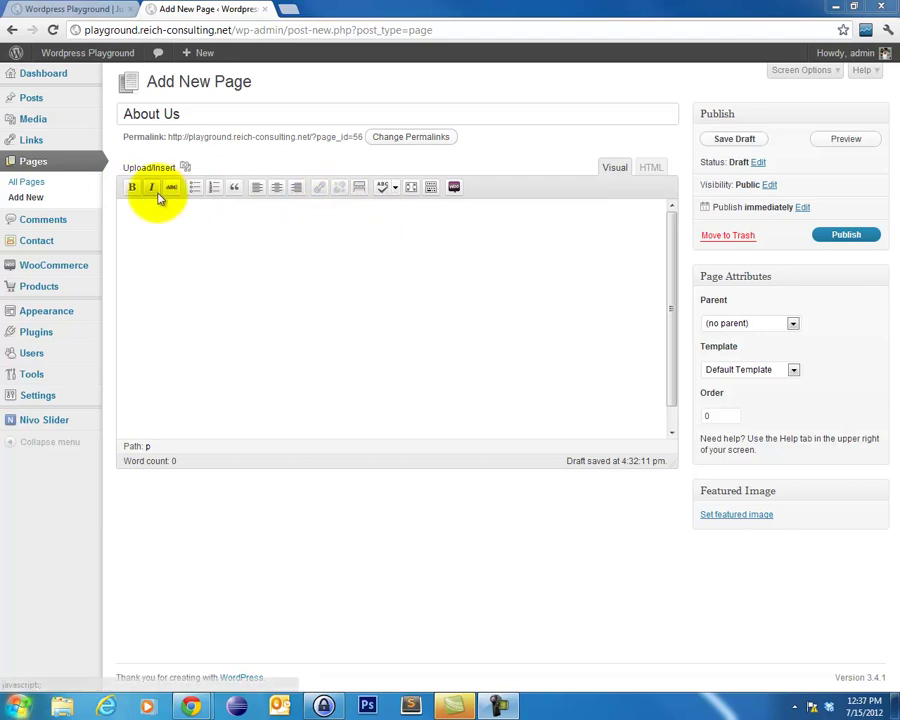
# Step: Enter "Hello world!" as the first line of the page body and make it bold
pyautogui.click(237, 222)
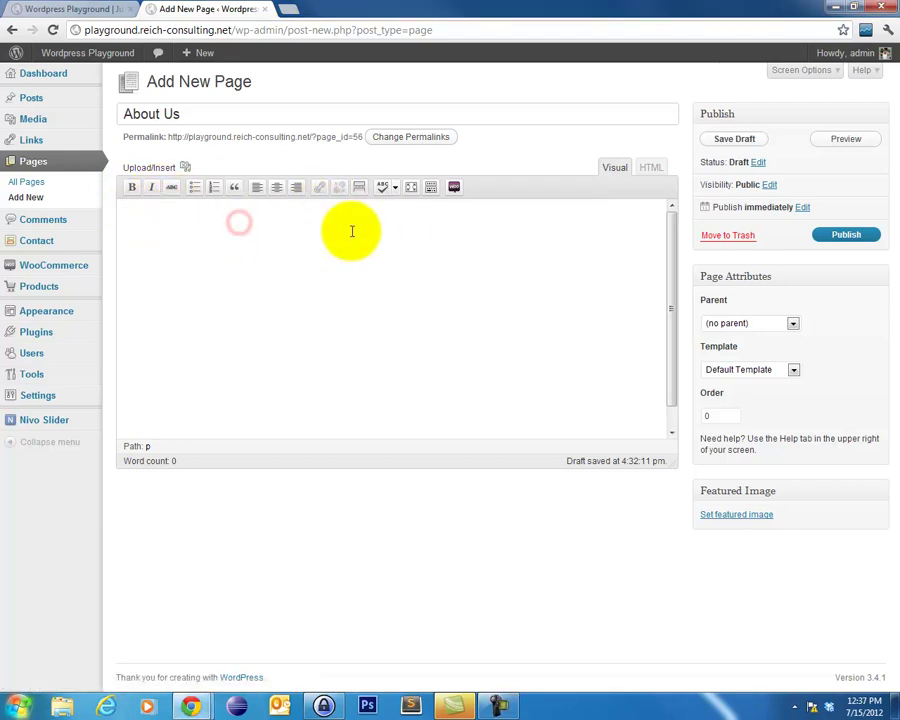
pyautogui.write('Hello world!')
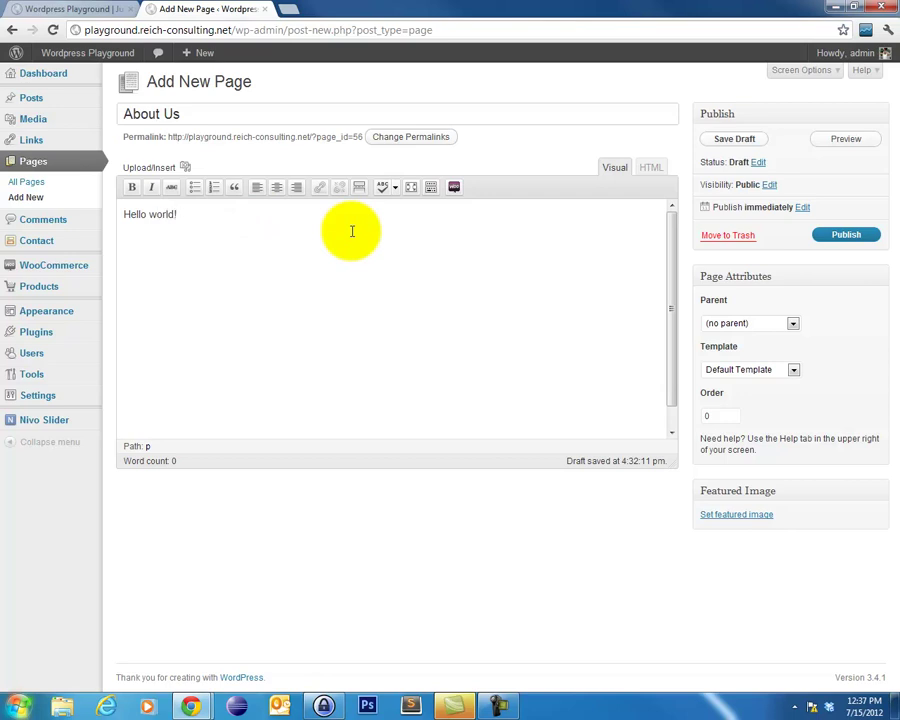
pyautogui.hotkey('ctrl', 'a')
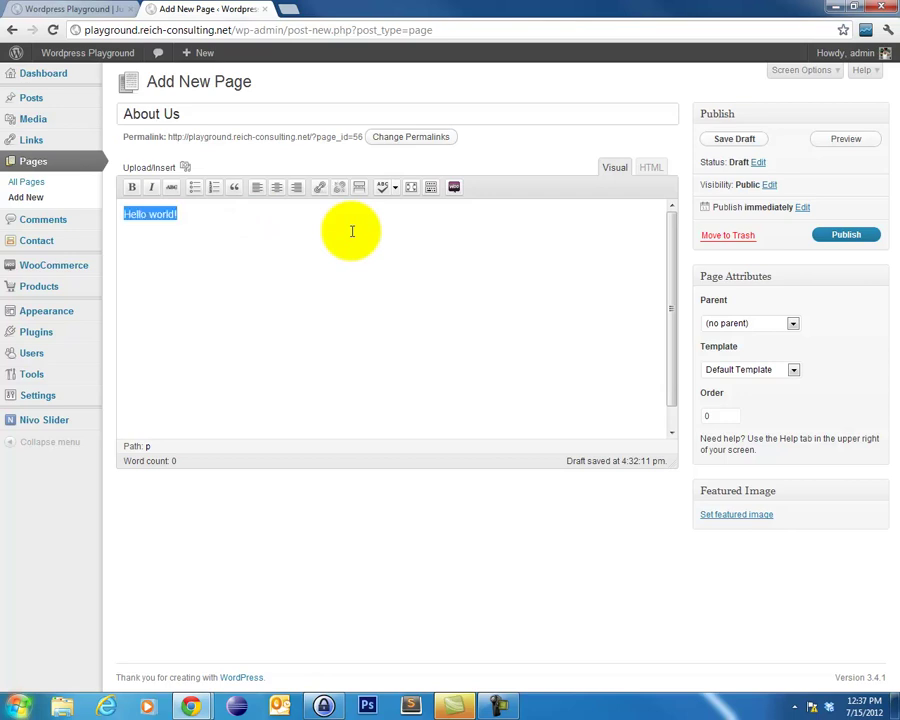
pyautogui.click(140, 189)
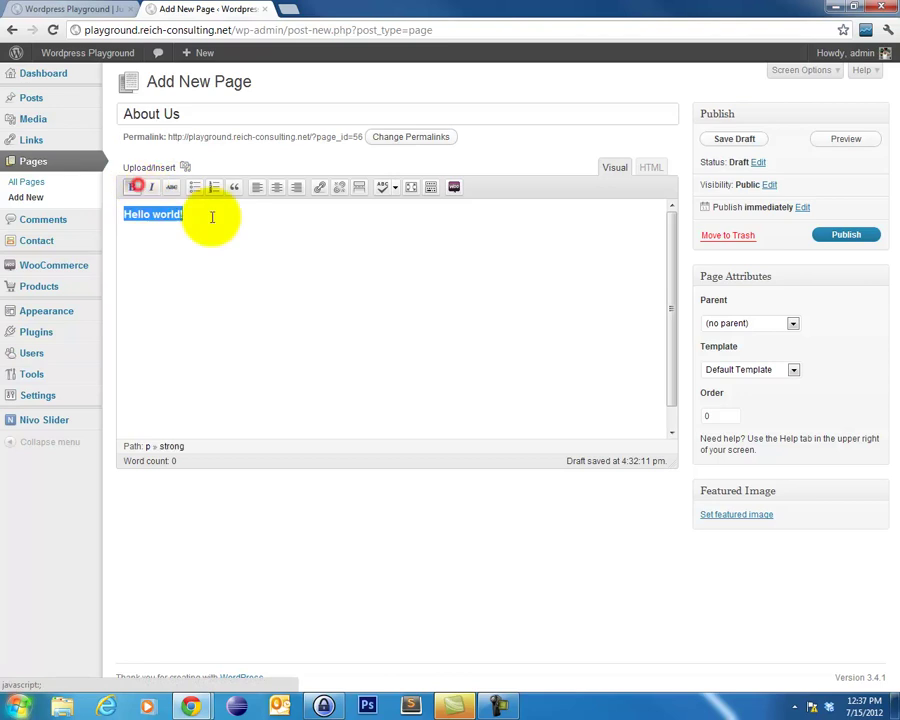
pyautogui.click(211, 215)
# Step: Add a bulleted list below the greeting with the items "this is a list item" and "this is another"
pyautogui.press('Return')
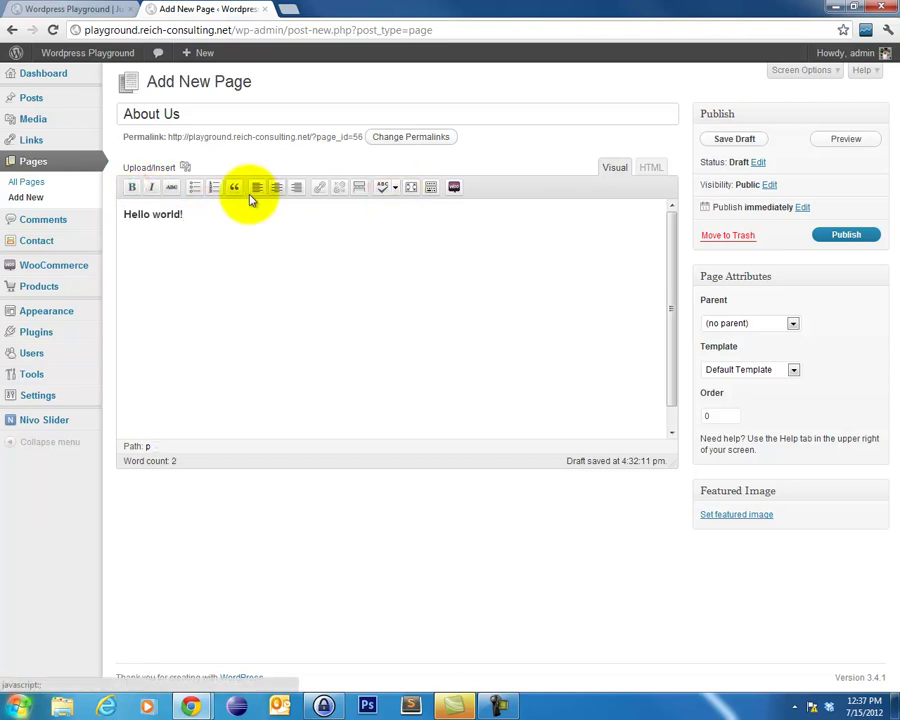
pyautogui.click(195, 188)
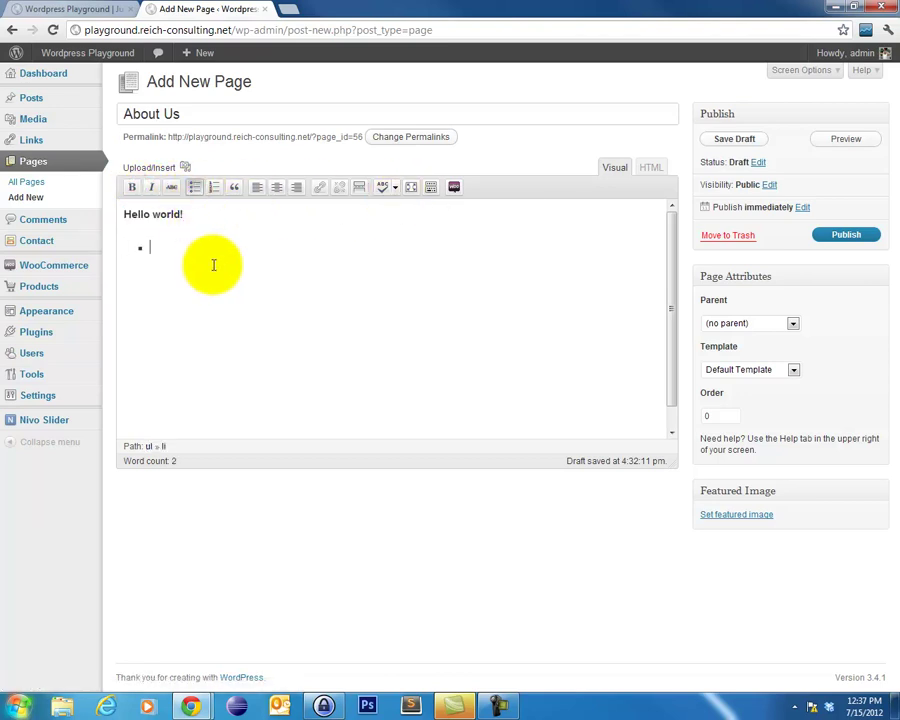
pyautogui.write('this is a list item')
pyautogui.press('Return')
pyautogui.write('this is another')
pyautogui.press('Return')
pyautogui.press('Return')
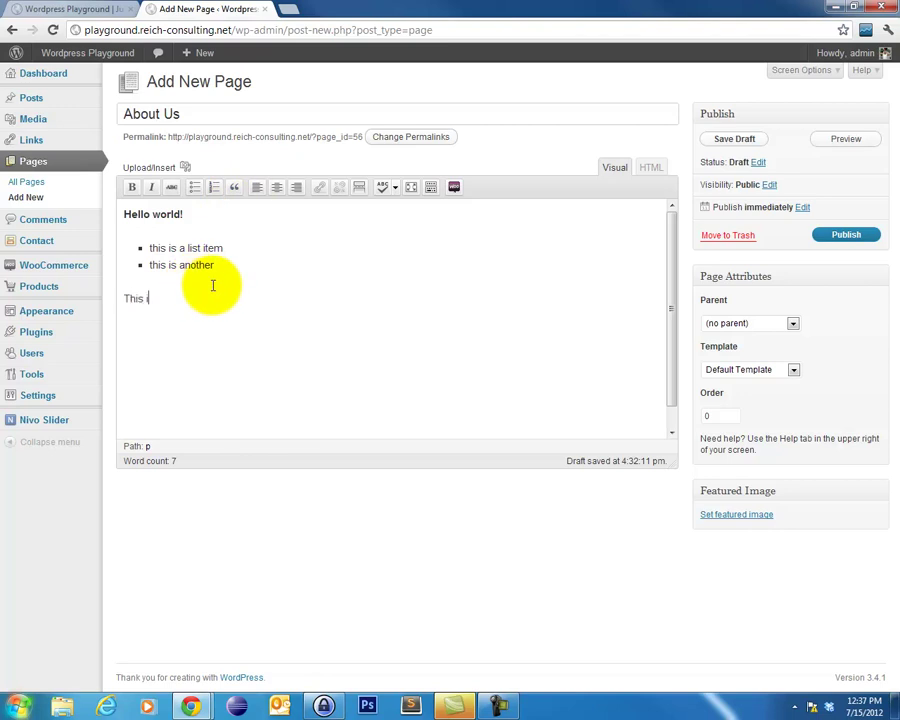
# Step: Add the line "This is a quote" below the list and format only that line as a blockquote
pyautogui.hotkey('ctrl', 'a')
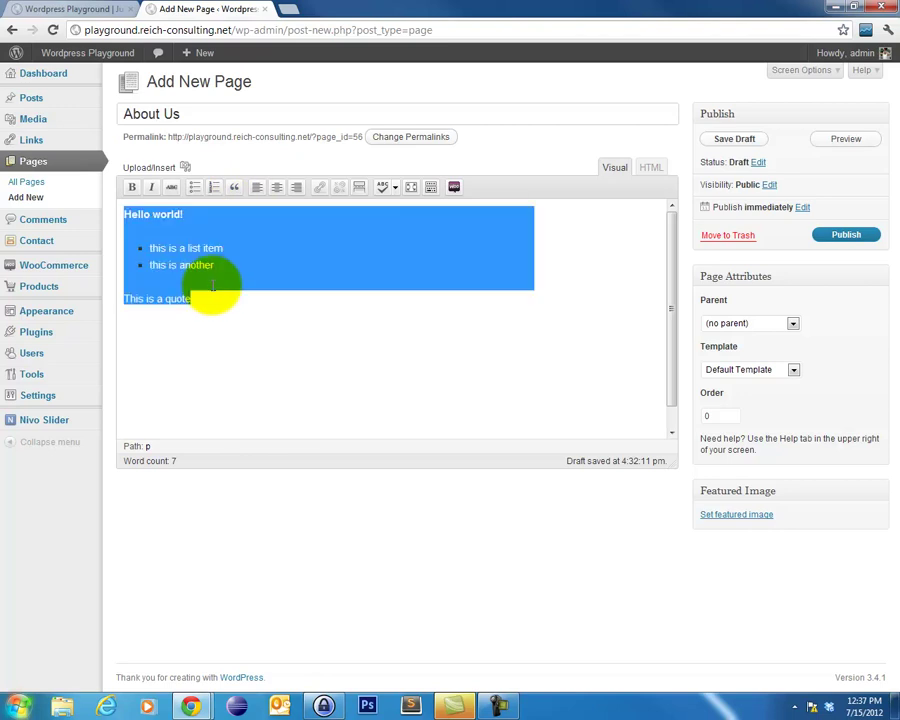
pyautogui.click(211, 302)
pyautogui.moveTo(244, 306); pyautogui.dragTo(68, 305)
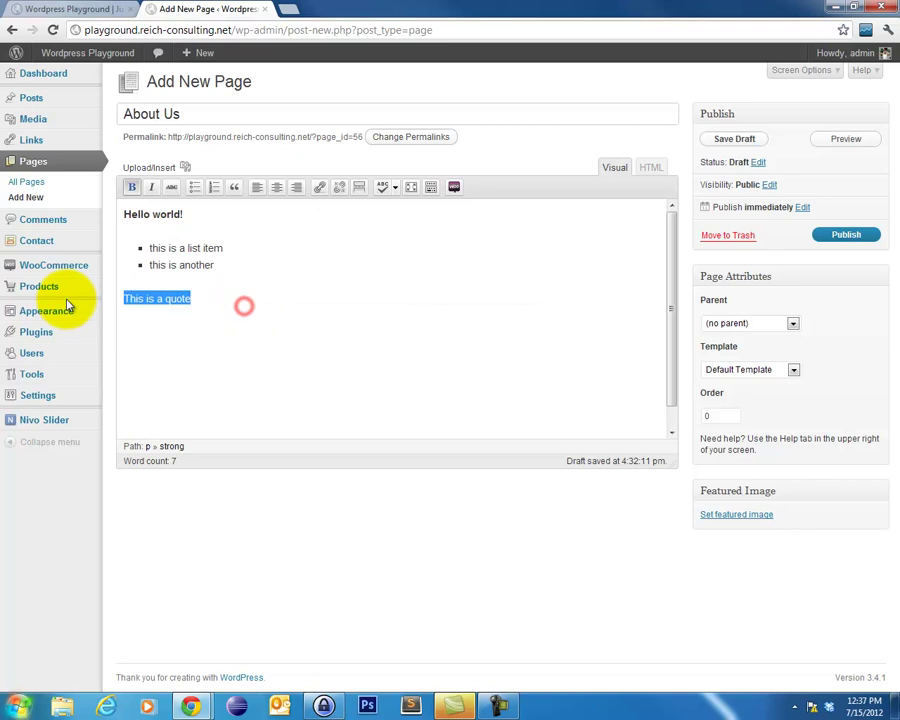
pyautogui.click(234, 187)
# Step: Try centre and right alignment on the "Hello world!" line, and set it back to left alignment
pyautogui.moveTo(194, 213); pyautogui.dragTo(108, 201)
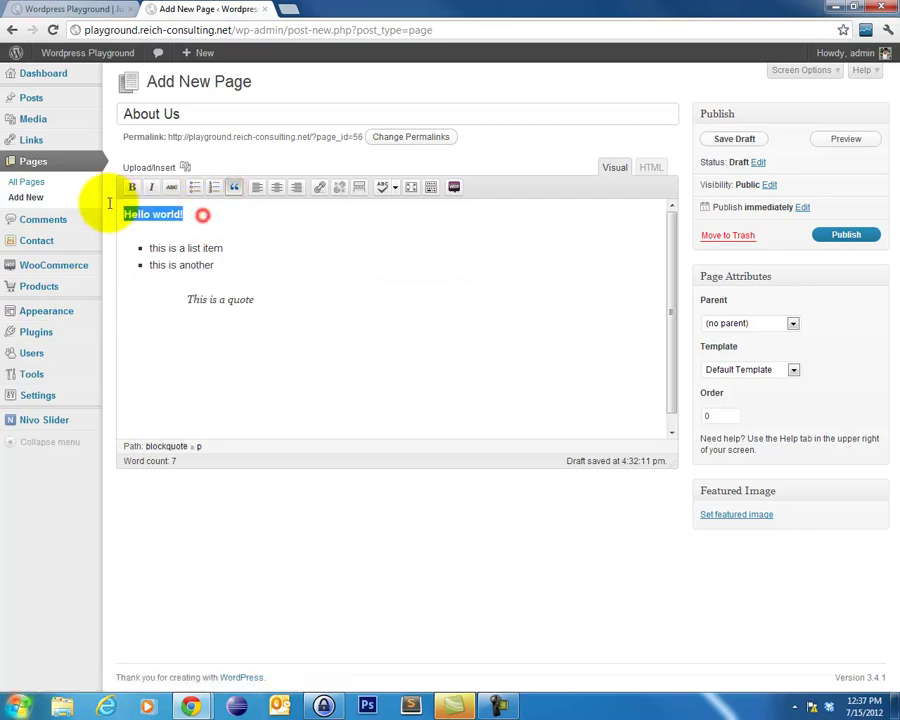
pyautogui.click(257, 187)
pyautogui.click(277, 188)
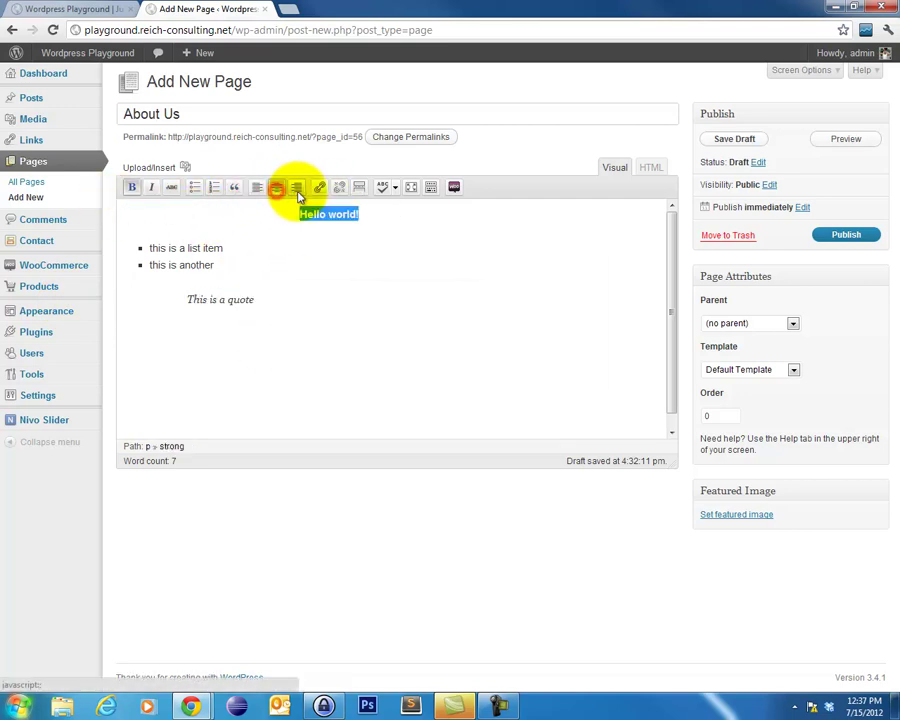
pyautogui.click(296, 188)
pyautogui.click(257, 188)
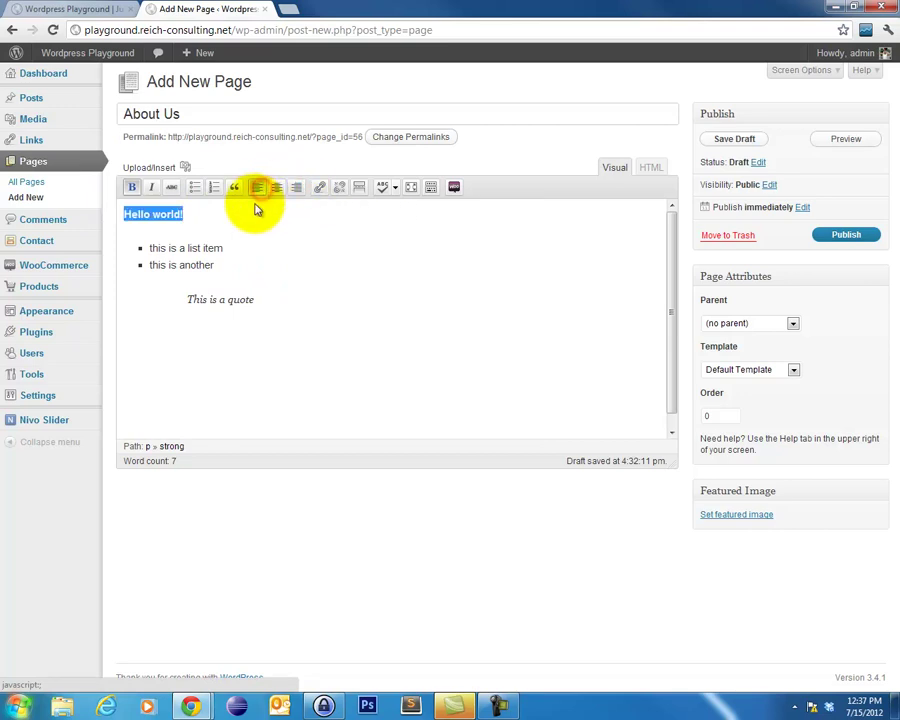
pyautogui.click(189, 213)
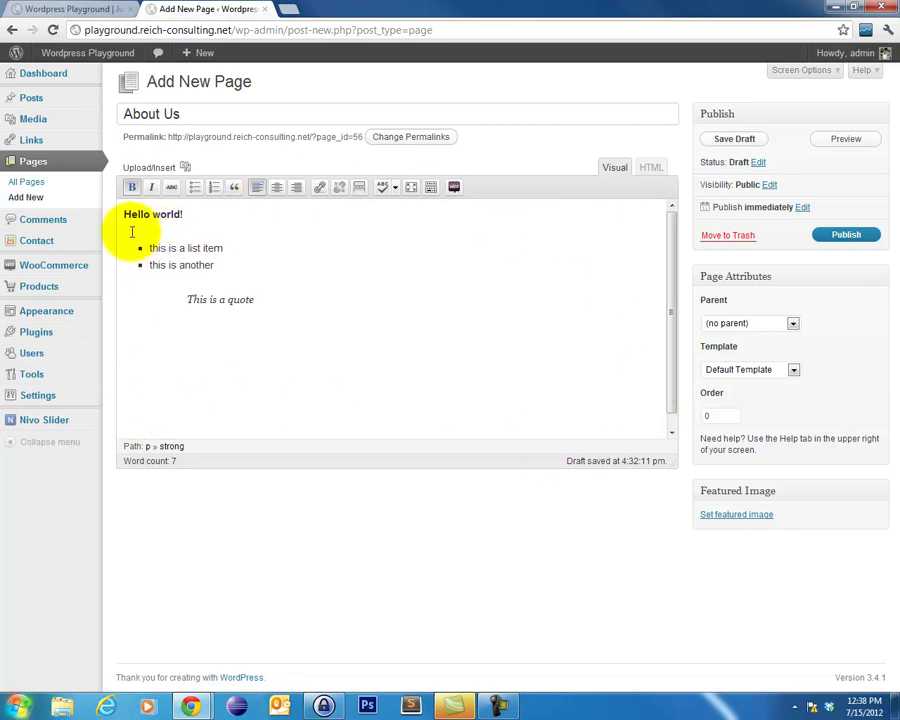
# Step: Show the editor's additional formatting tools and examine the paragraph and heading formats available for the "Hello world!" line
pyautogui.click(431, 188)
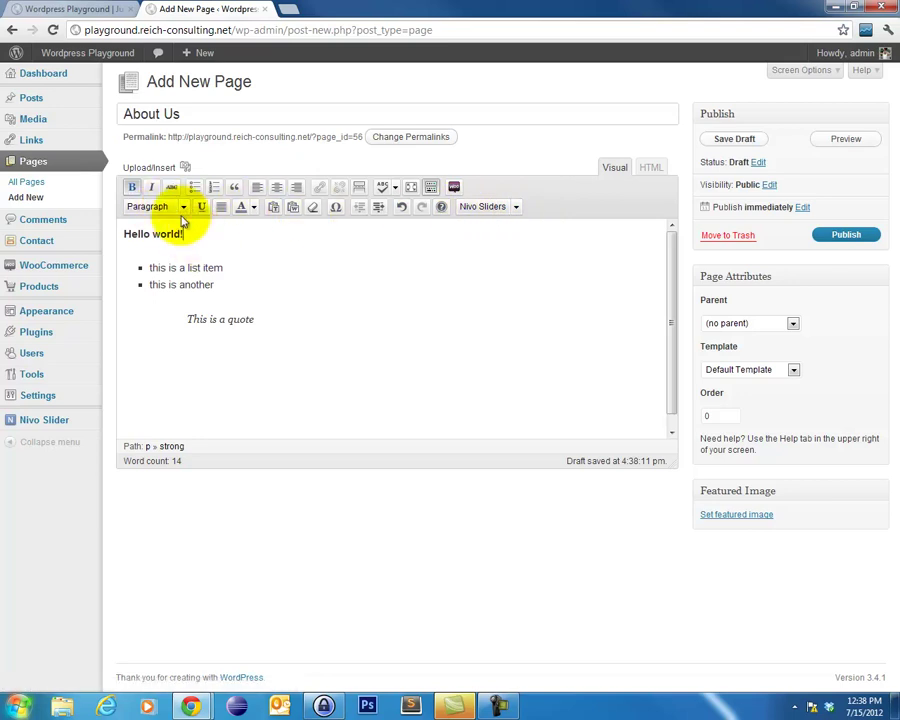
pyautogui.click(184, 208)
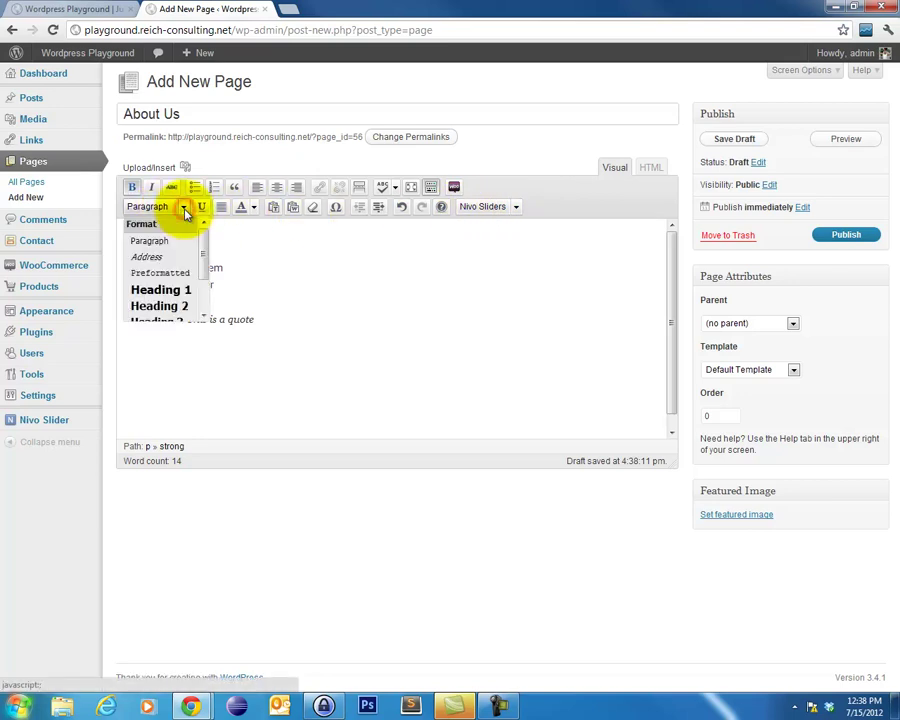
pyautogui.moveTo(205, 245)
pyautogui.mouseDown()
pyautogui.moveTo(205, 281)
pyautogui.moveTo(207, 249)
pyautogui.mouseUp()
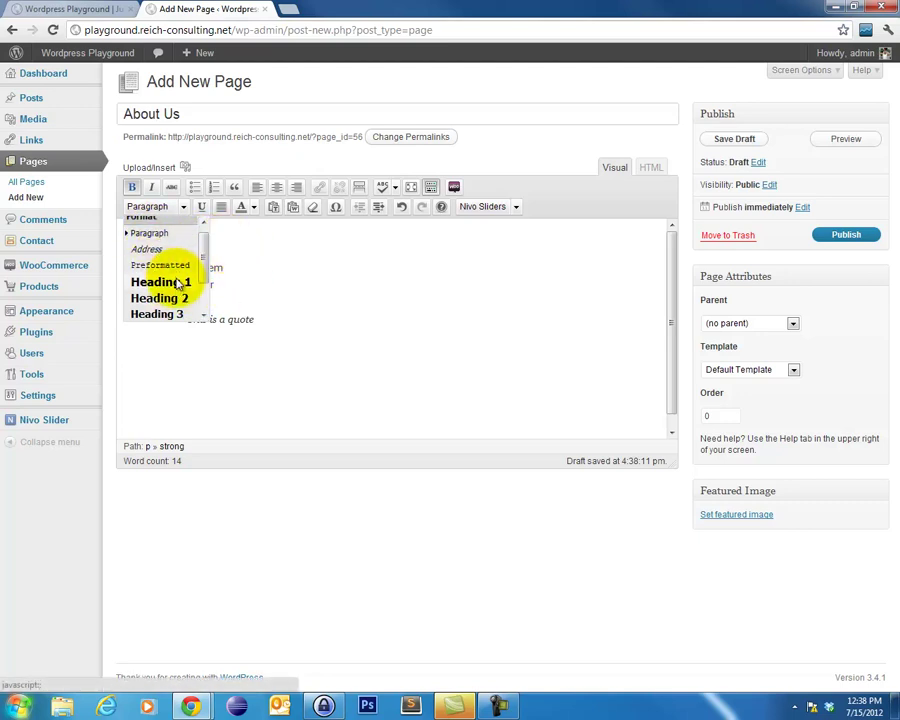
pyautogui.click(246, 237)
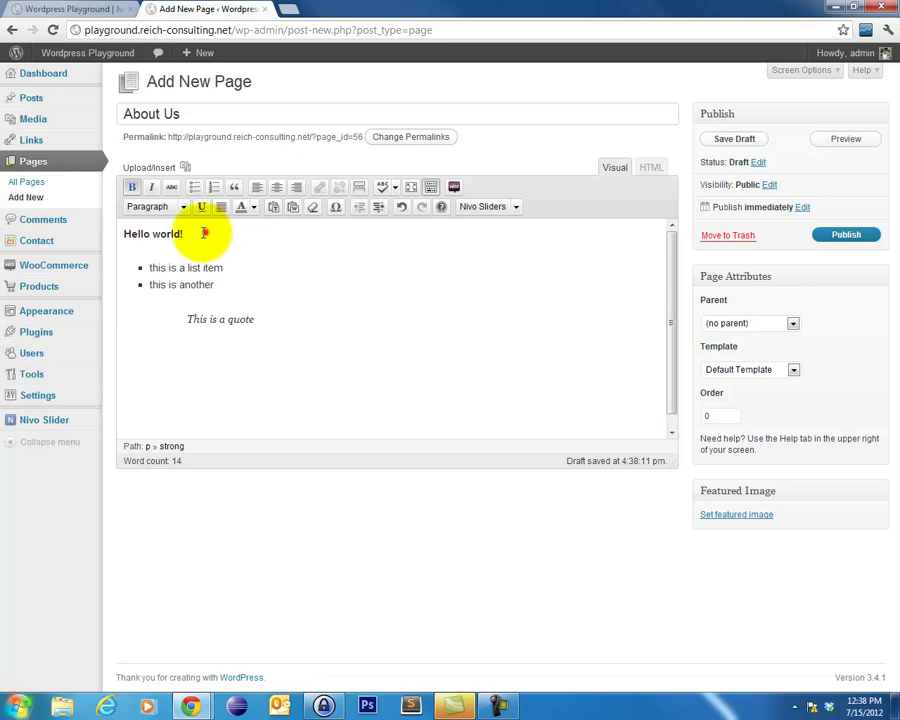
pyautogui.moveTo(204, 233); pyautogui.dragTo(108, 236)
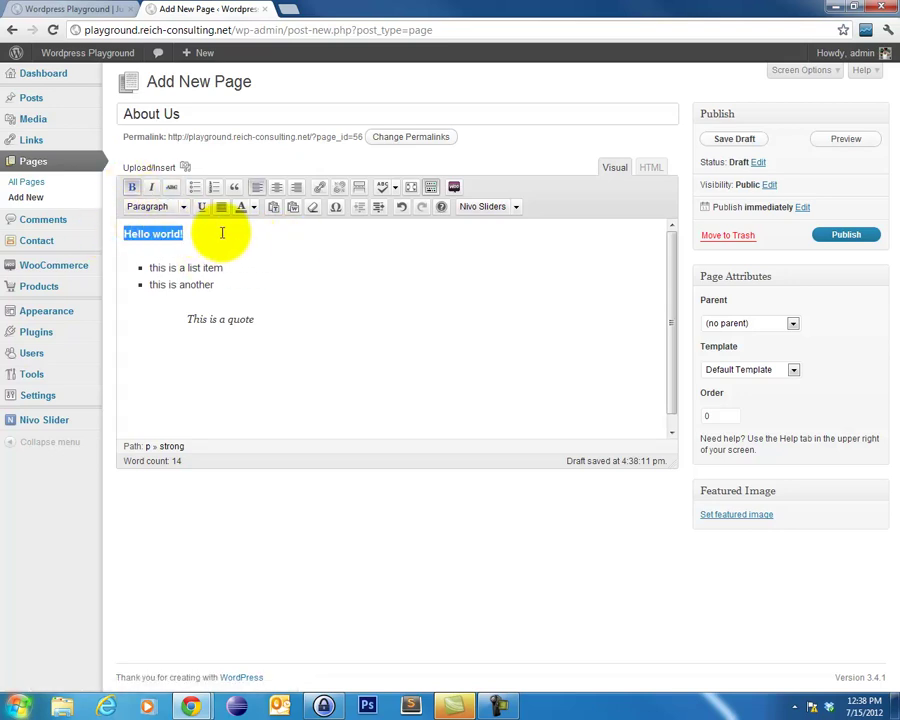
pyautogui.click(185, 207)
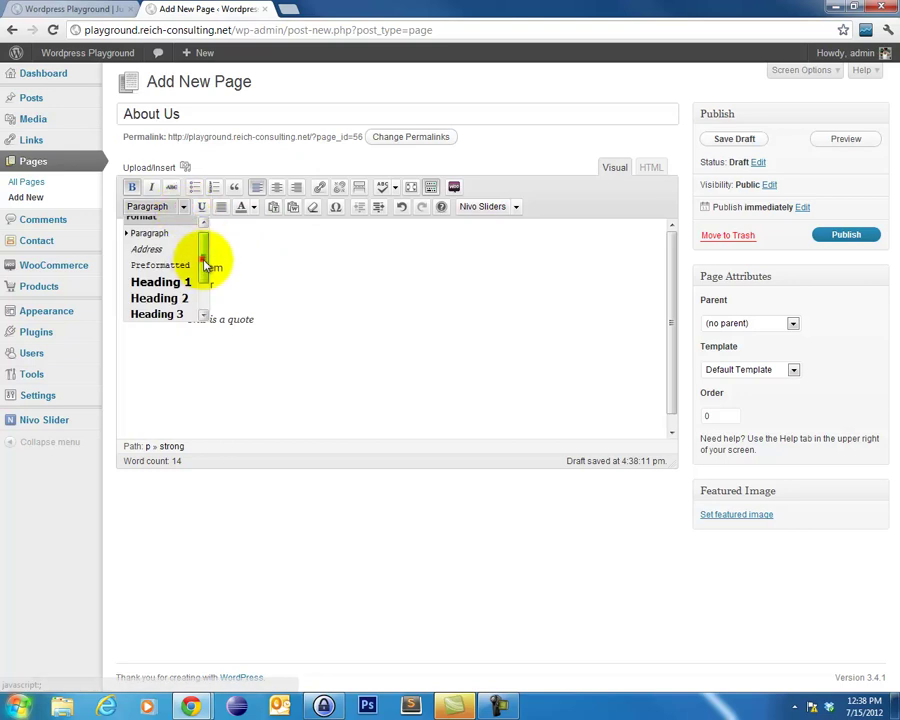
pyautogui.moveTo(209, 261); pyautogui.dragTo(206, 281)
pyautogui.scroll(-1, 206, 281)
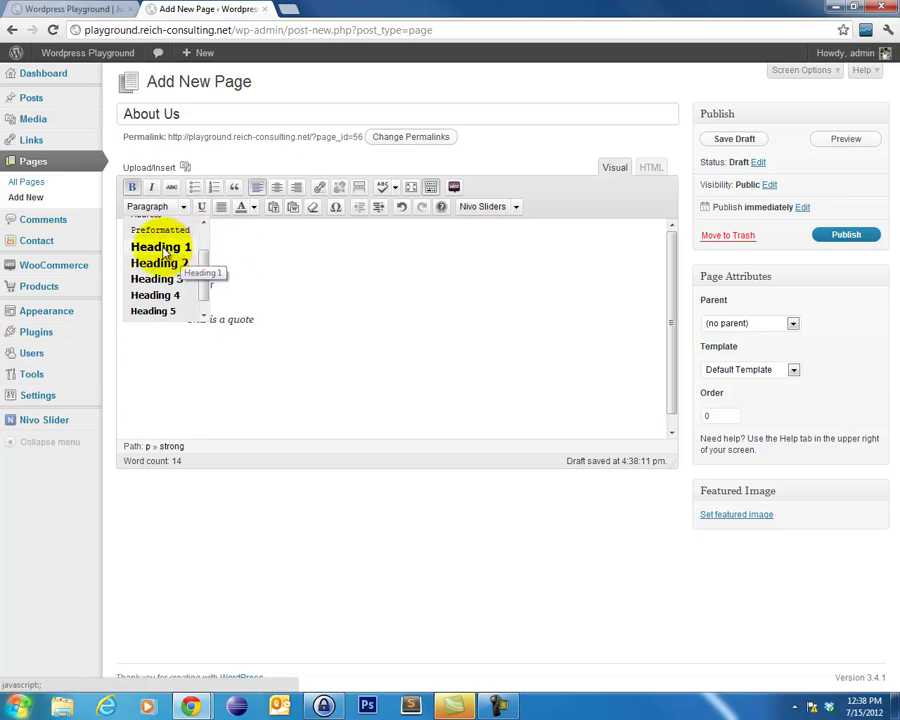
pyautogui.click(255, 266)
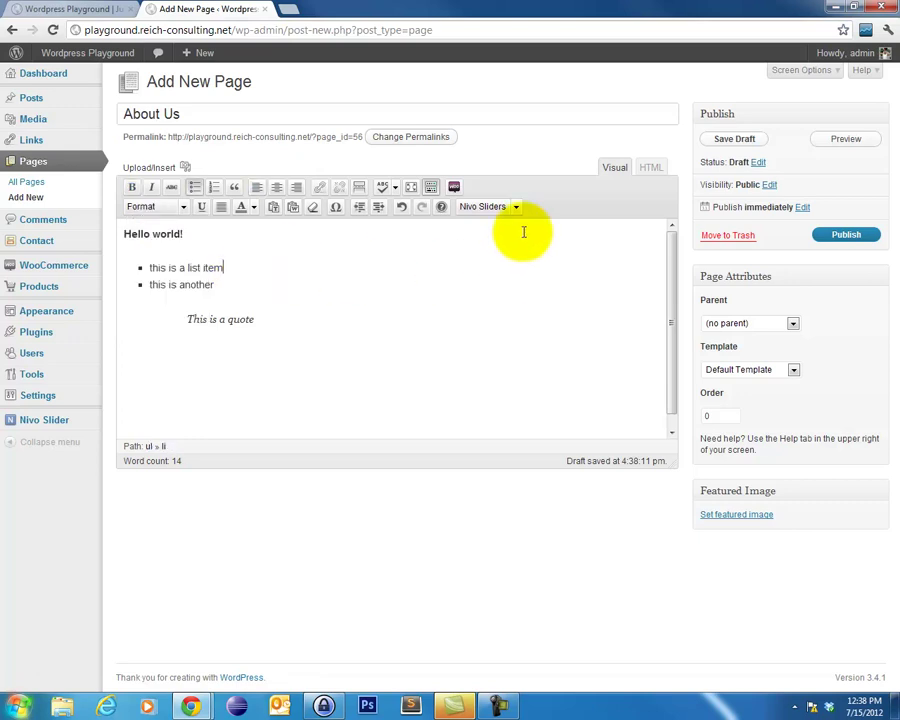
# Step: Examine the WooCommerce shortcodes and Nivo Sliders that can be inserted into the page, without inserting any
pyautogui.click(454, 189)
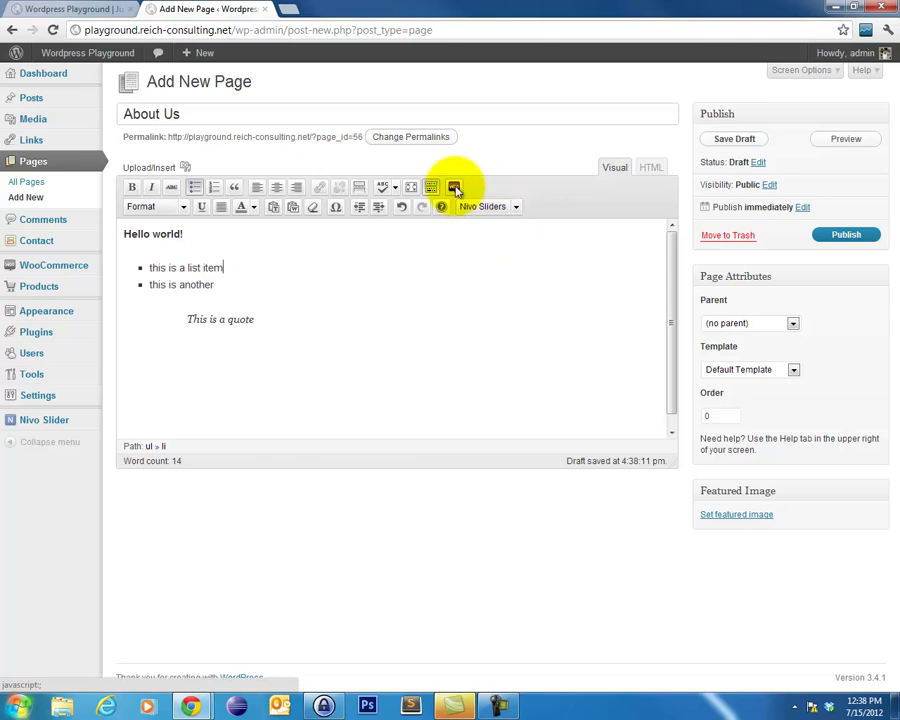
pyautogui.click(454, 189)
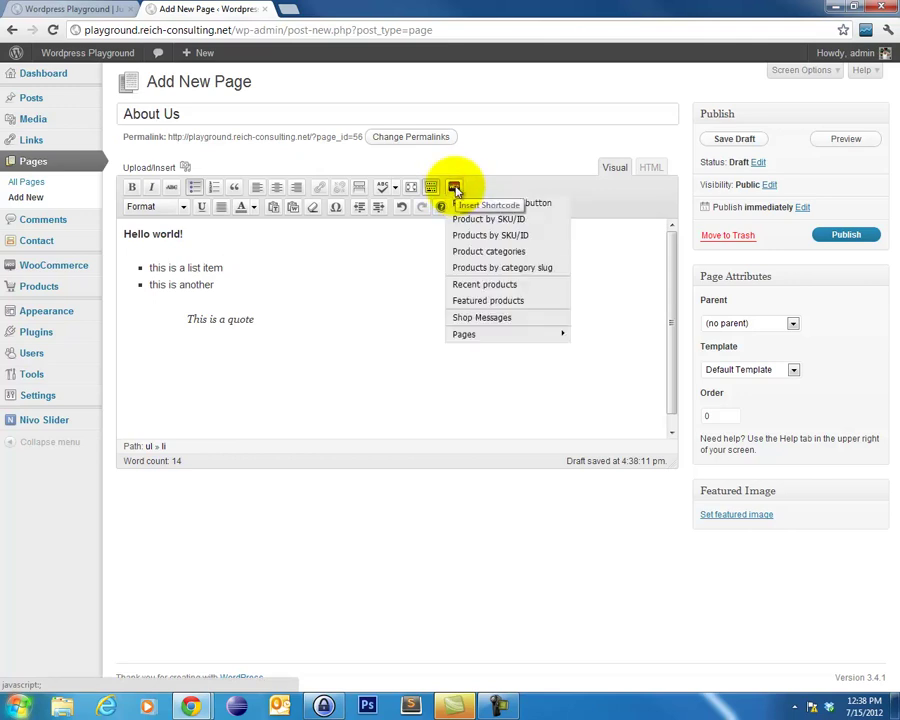
pyautogui.moveTo(473, 343)
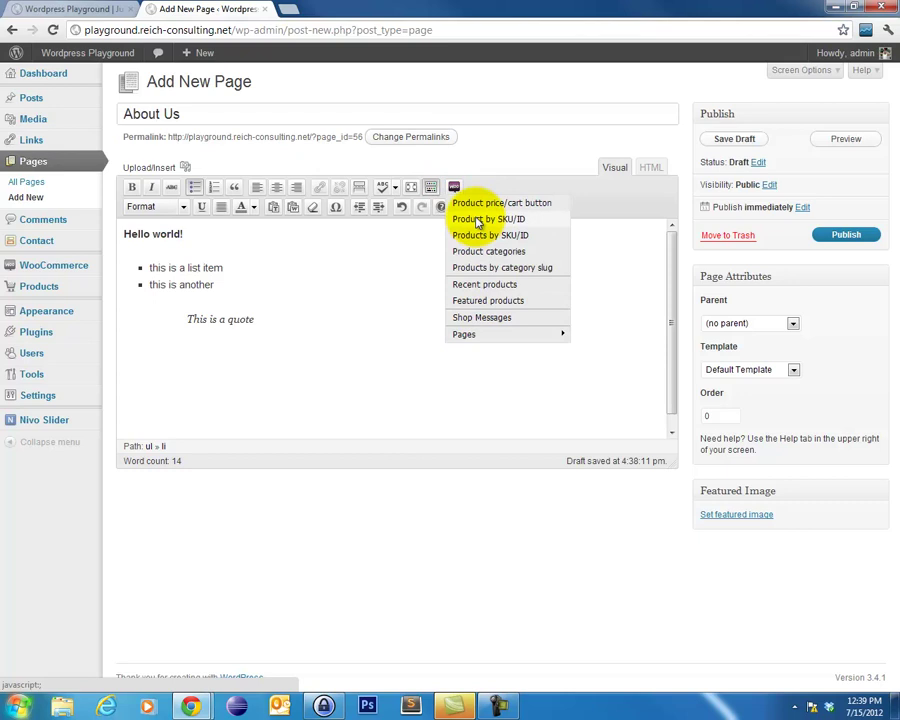
pyautogui.click(526, 153)
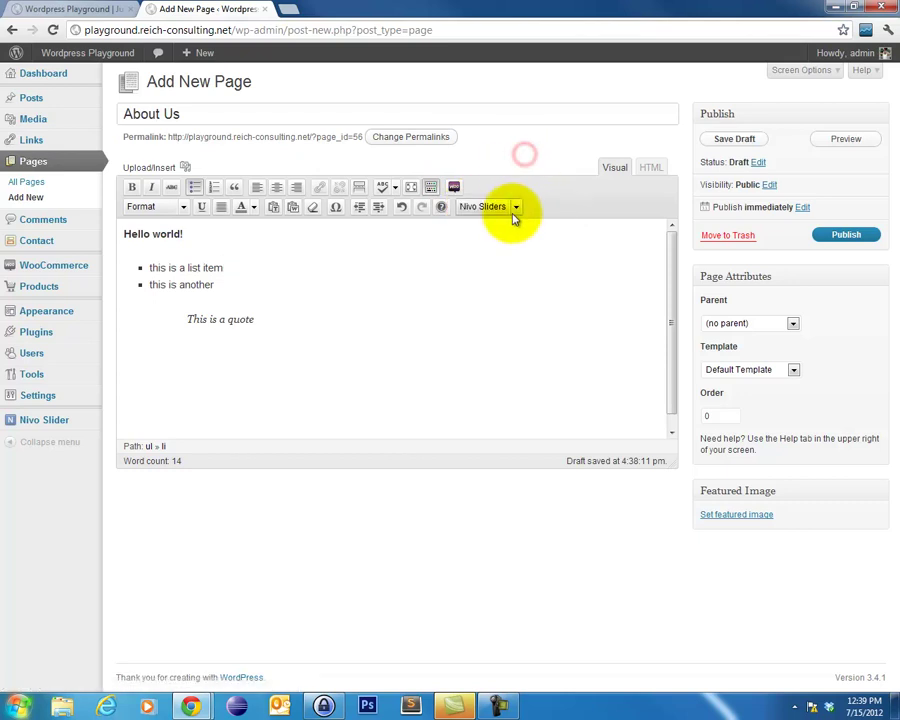
pyautogui.click(516, 209)
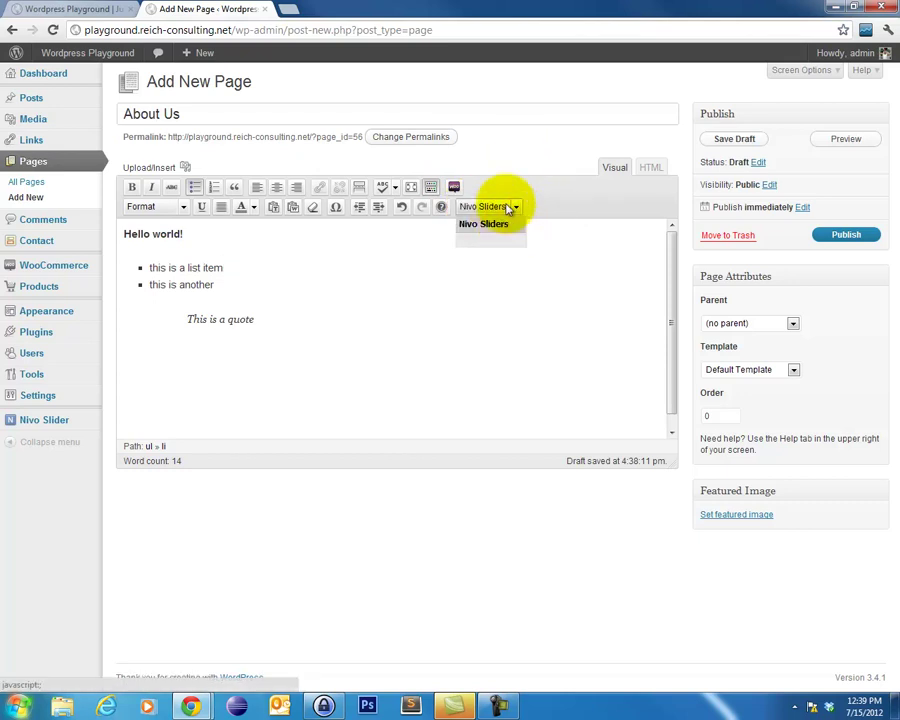
pyautogui.click(526, 189)
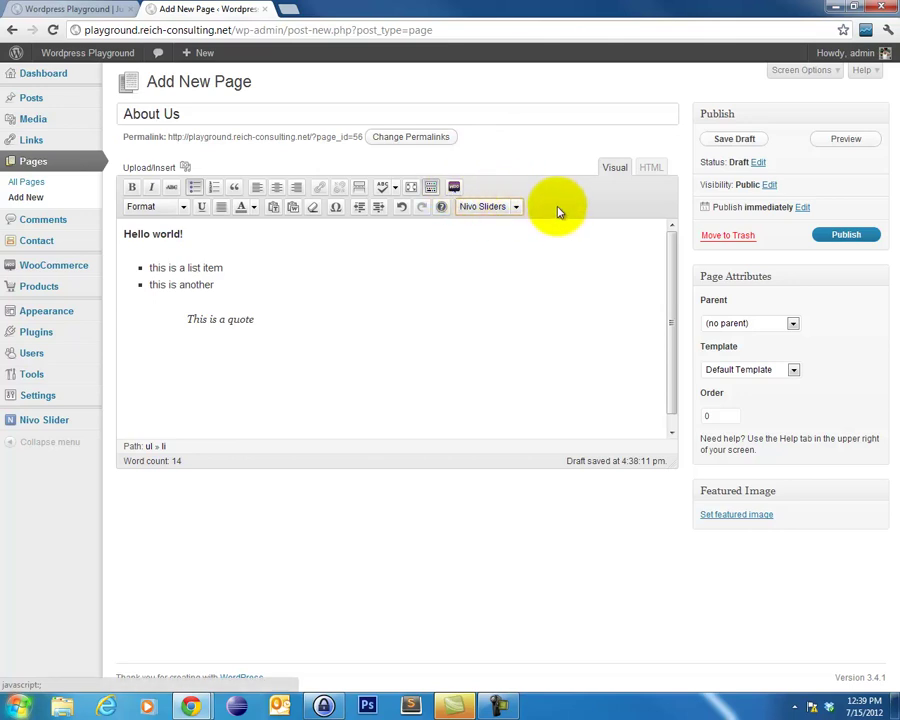
pyautogui.click(481, 161)
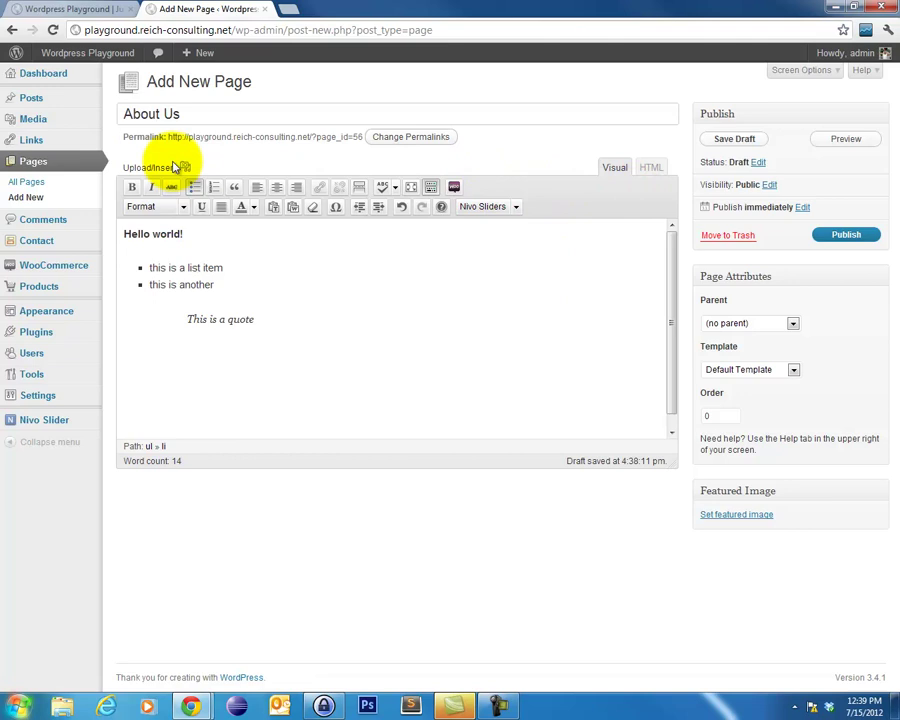
# Step: Examine the HTML source of the page content, compare it with the visual view, and return to the visual editor
pyautogui.click(649, 170)
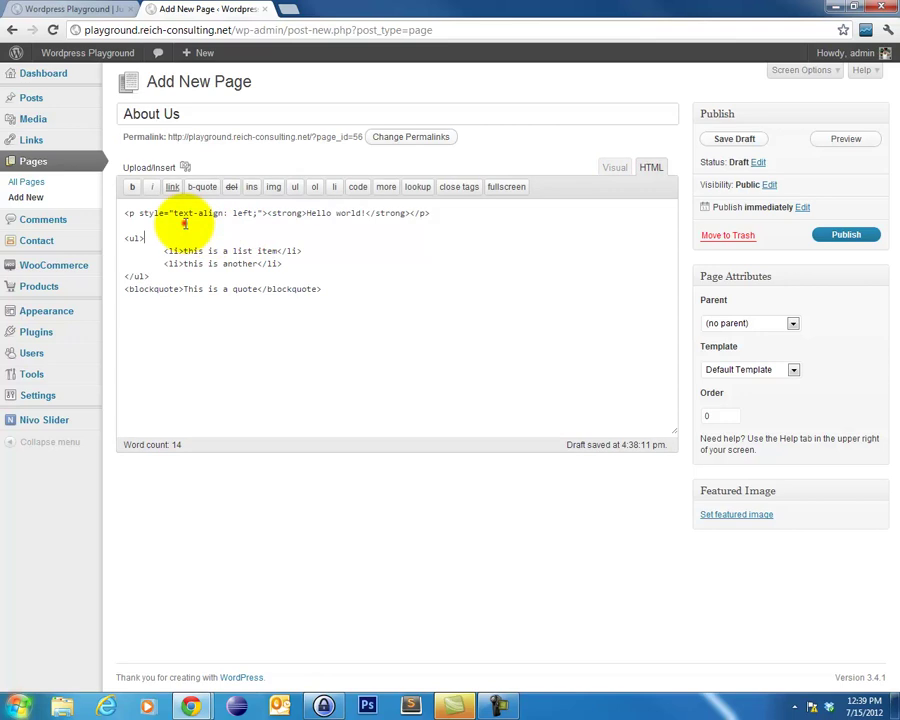
pyautogui.click(344, 288)
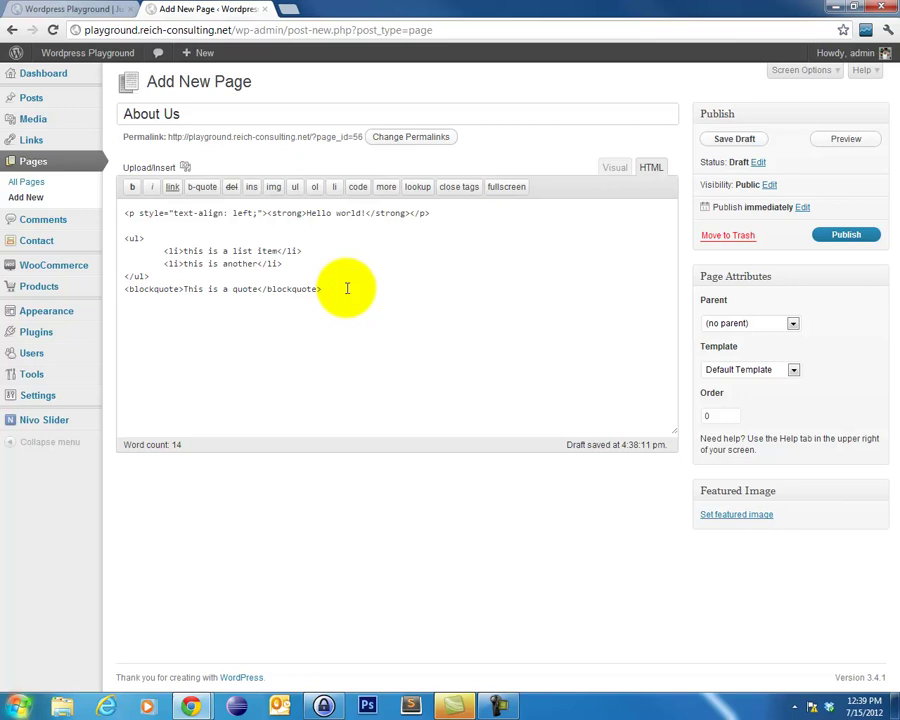
pyautogui.click(620, 170)
pyautogui.click(648, 169)
pyautogui.click(615, 168)
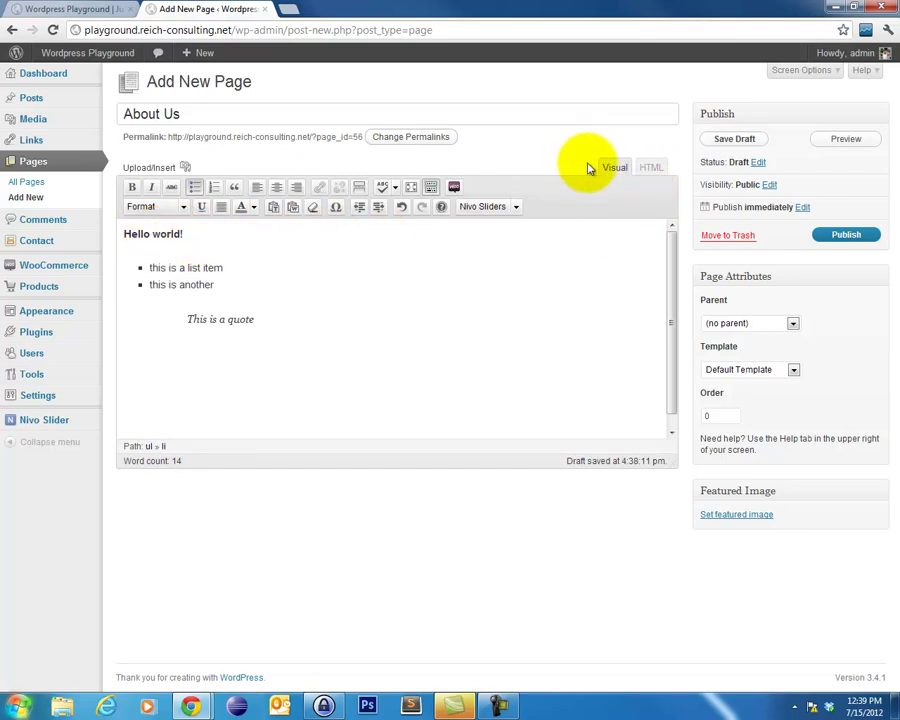
pyautogui.click(651, 168)
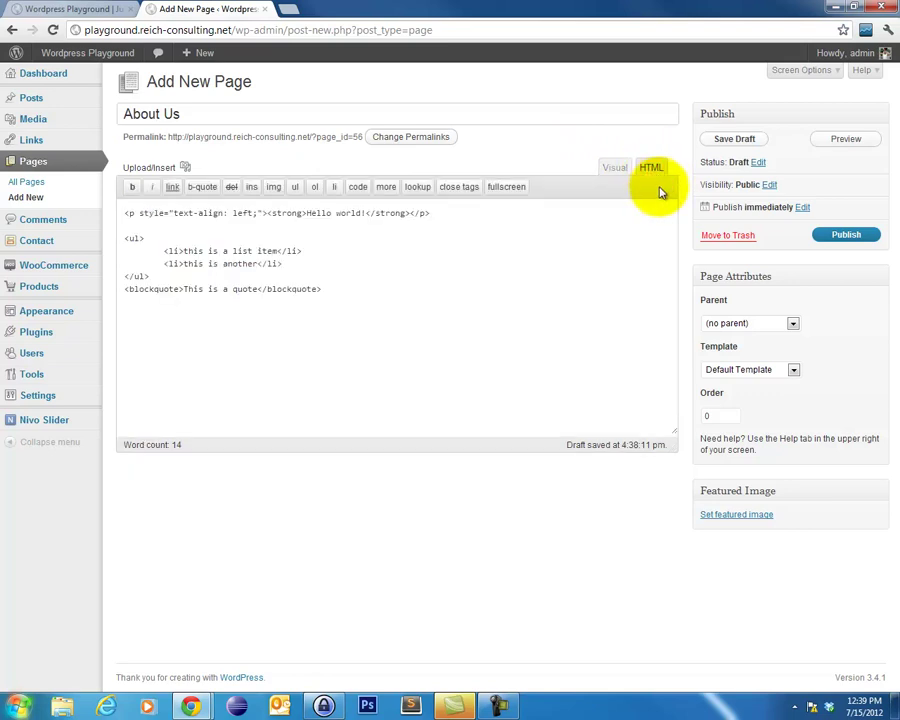
pyautogui.click(607, 168)
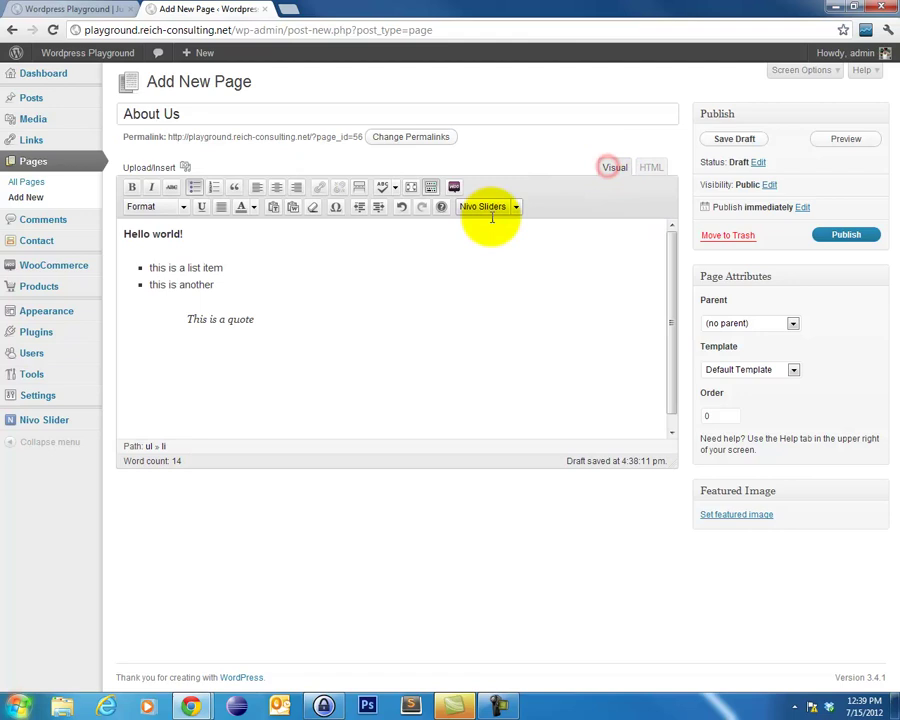
# Step: Collapse the Publish box and expand it again
pyautogui.click(879, 118)
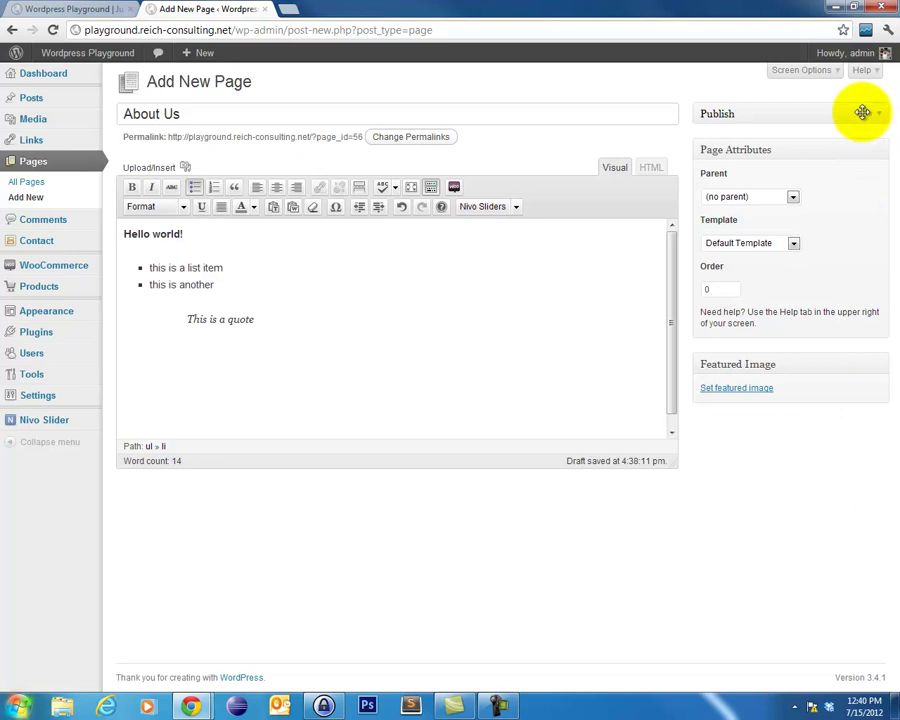
pyautogui.click(879, 114)
pyautogui.click(880, 113)
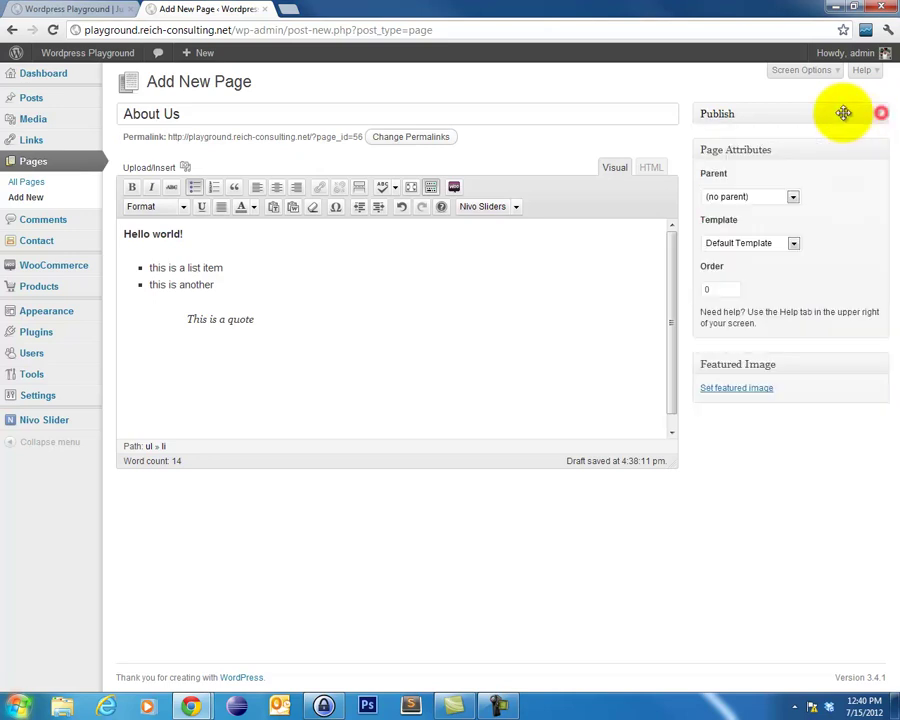
pyautogui.moveTo(843, 113); pyautogui.dragTo(798, 115)
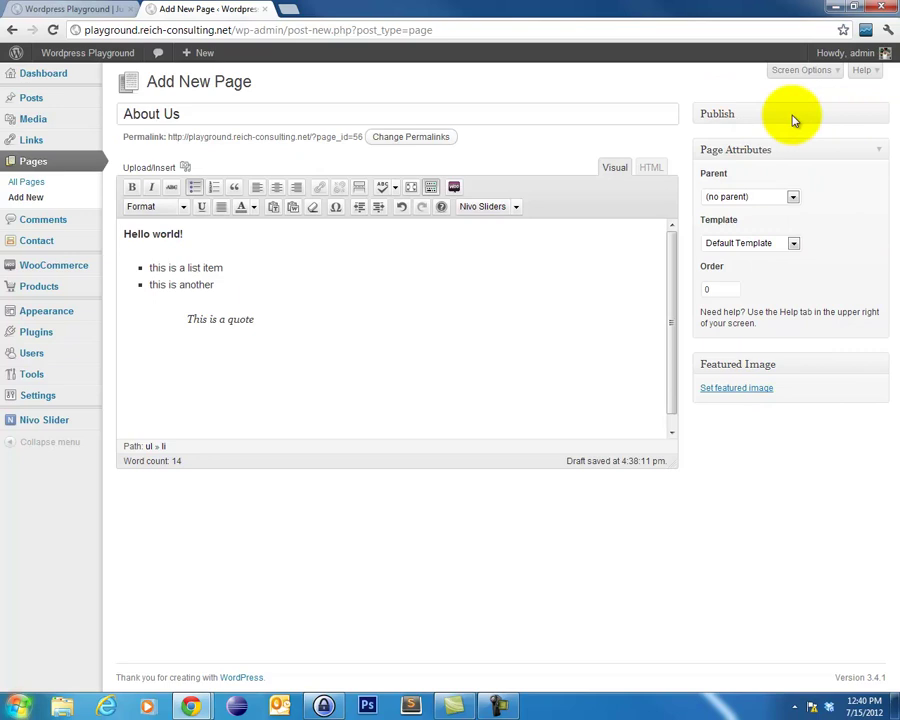
pyautogui.click(879, 119)
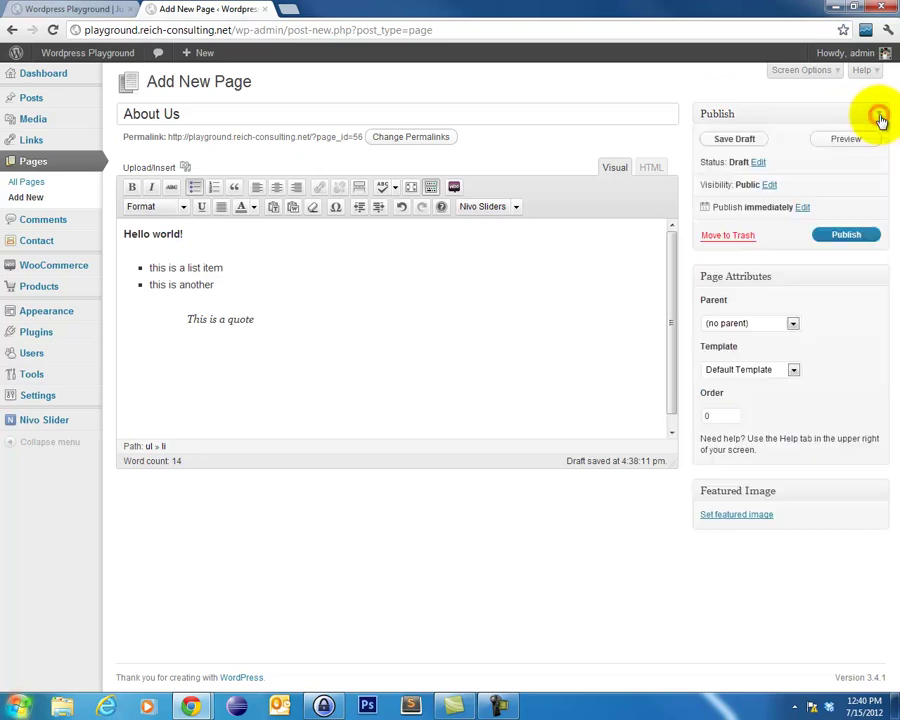
# Step: Save the About Us page as a draft and look through its preview, closing the preview when done
pyautogui.click(735, 140)
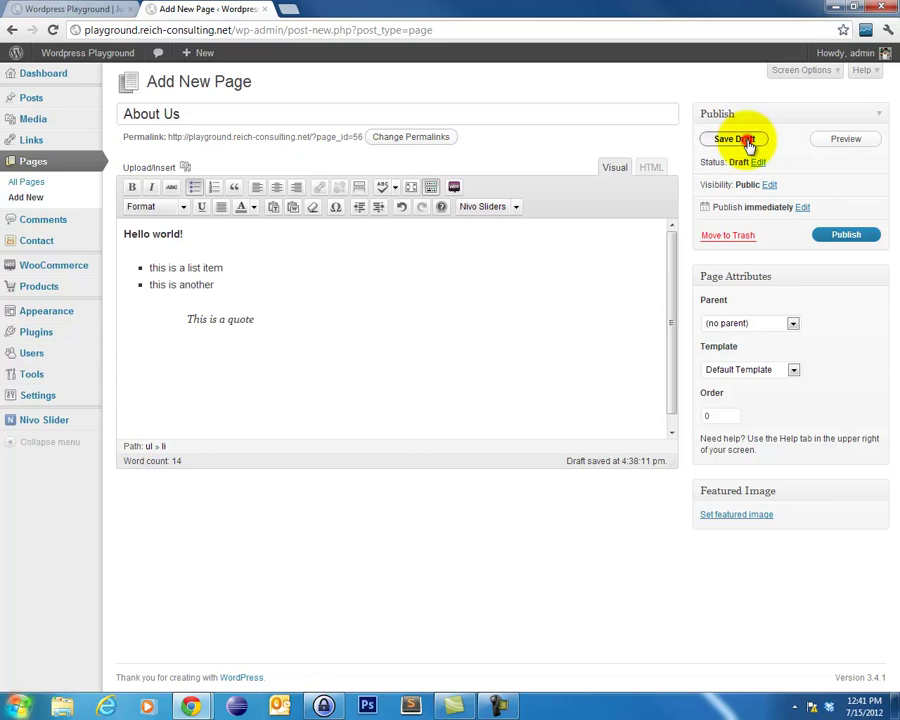
pyautogui.click(745, 142)
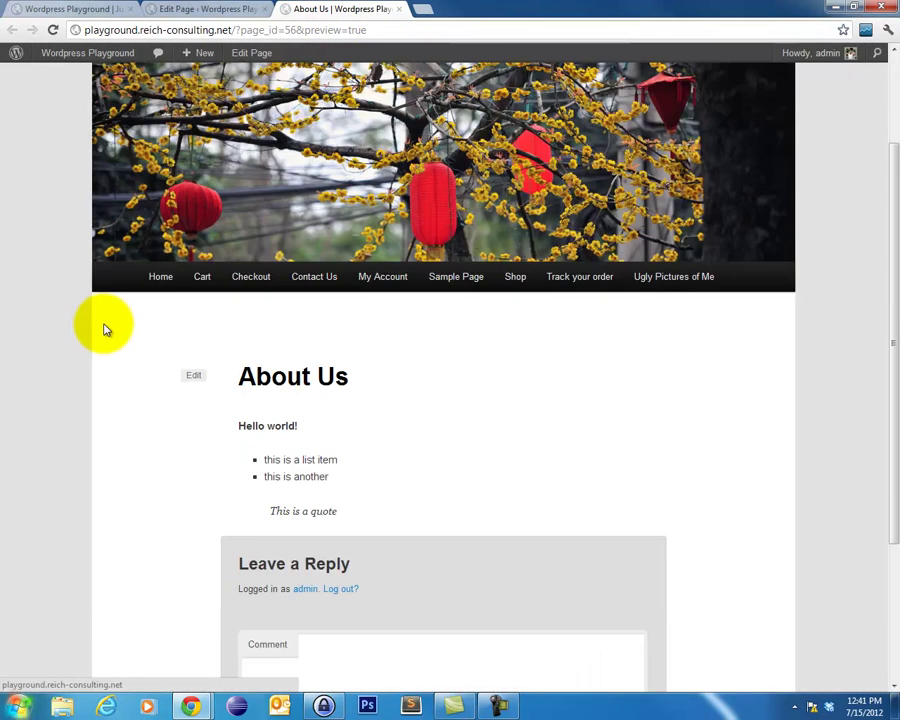
pyautogui.scroll(-1, 145, 520)
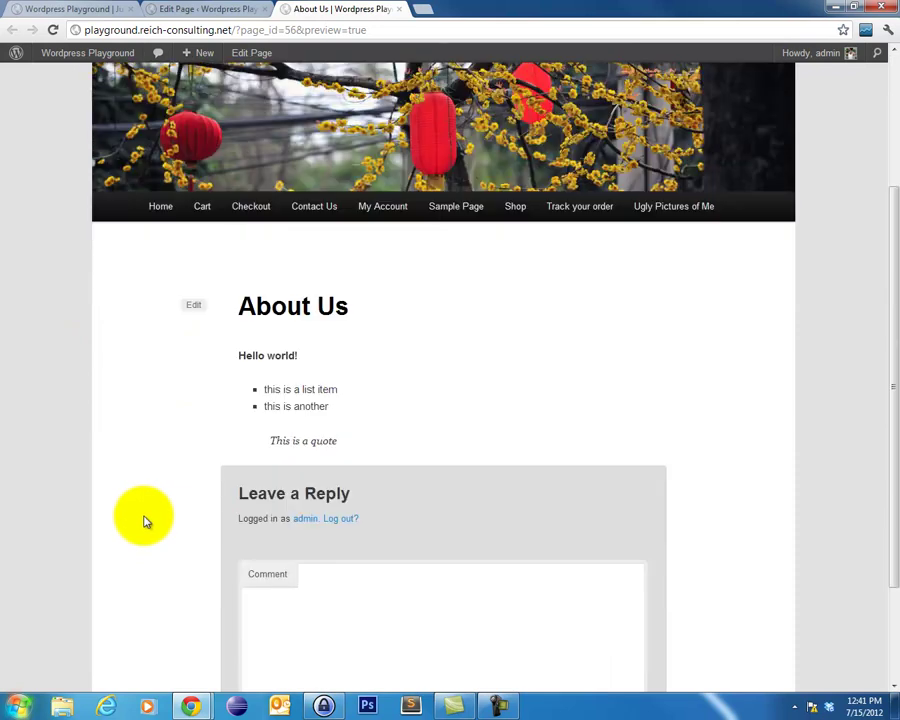
pyautogui.scroll(-1, 145, 520)
pyautogui.scroll(4, 145, 520)
pyautogui.scroll(-3, 145, 520)
pyautogui.scroll(3, 145, 520)
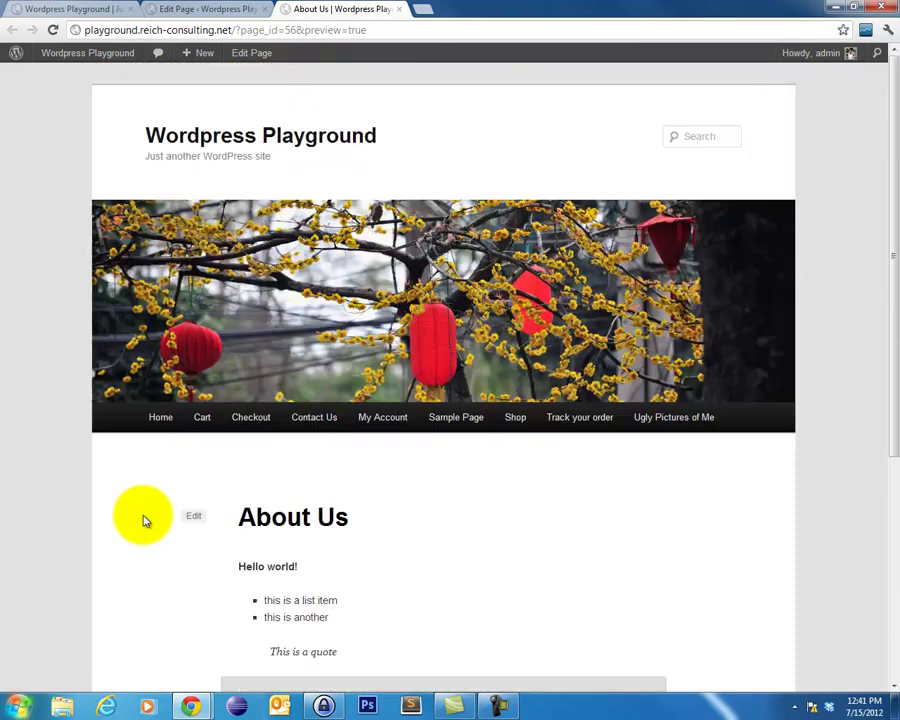
pyautogui.click(397, 9)
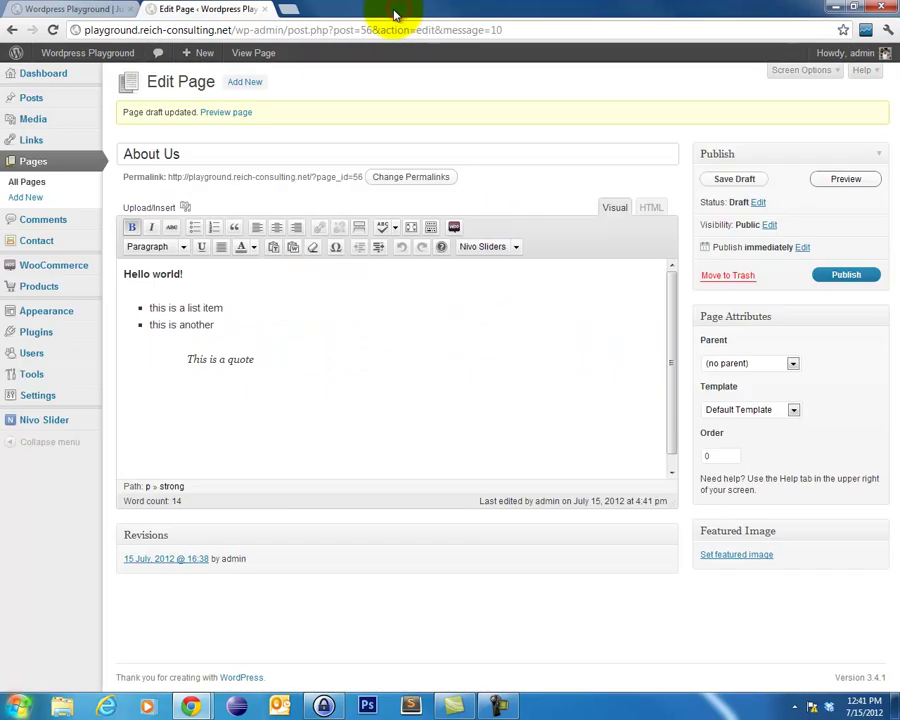
# Step: Examine the publishing status choices for the page and leave the status at Draft
pyautogui.click(758, 204)
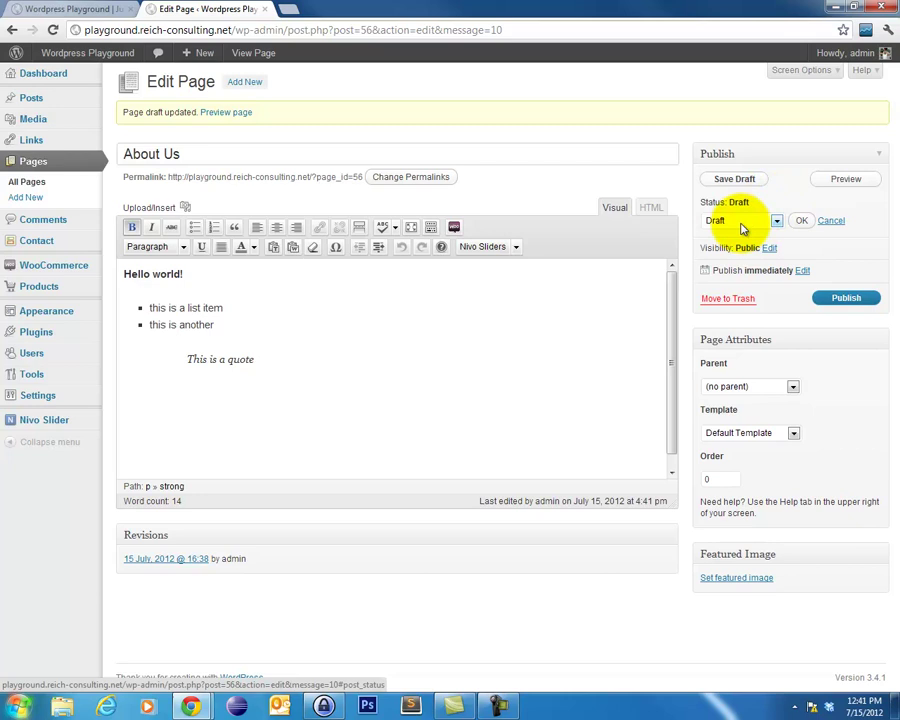
pyautogui.click(719, 224)
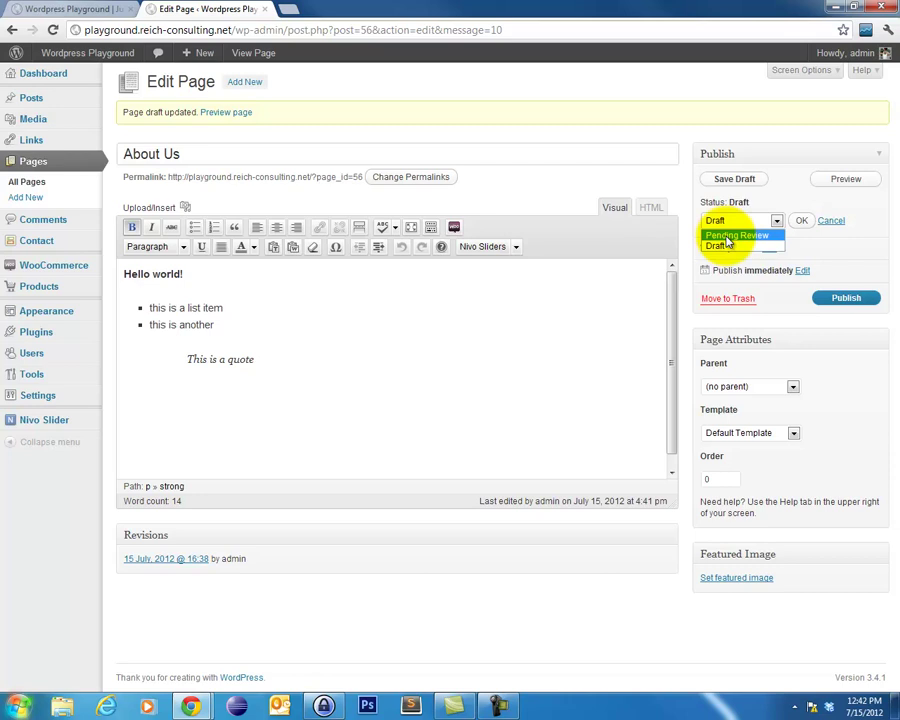
pyautogui.click(802, 221)
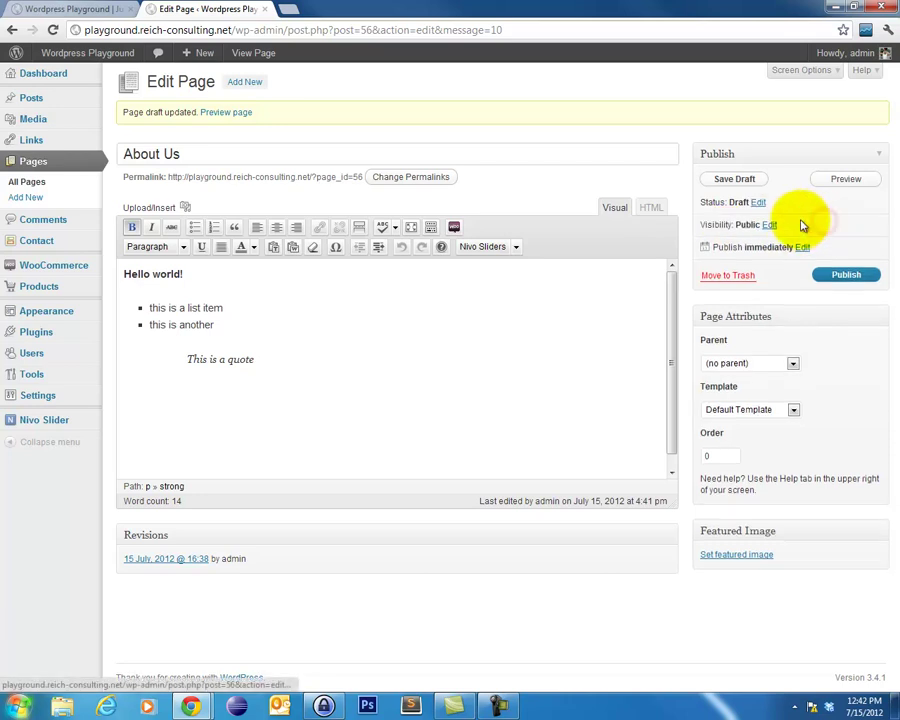
# Step: Try the Password protected and Private visibility options for the page, and cancel the visibility change
pyautogui.click(770, 226)
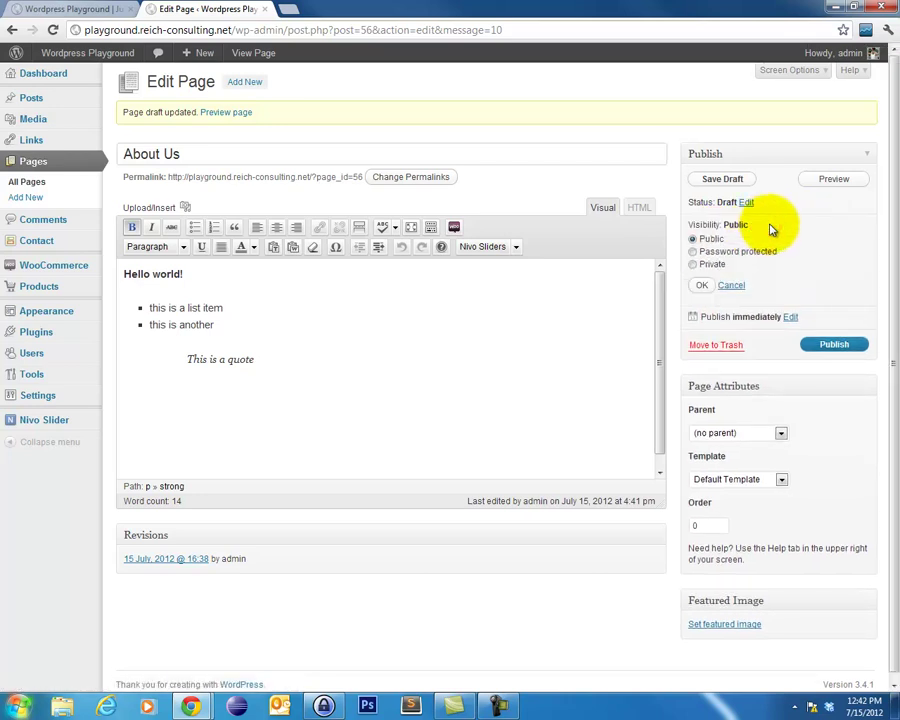
pyautogui.click(715, 254)
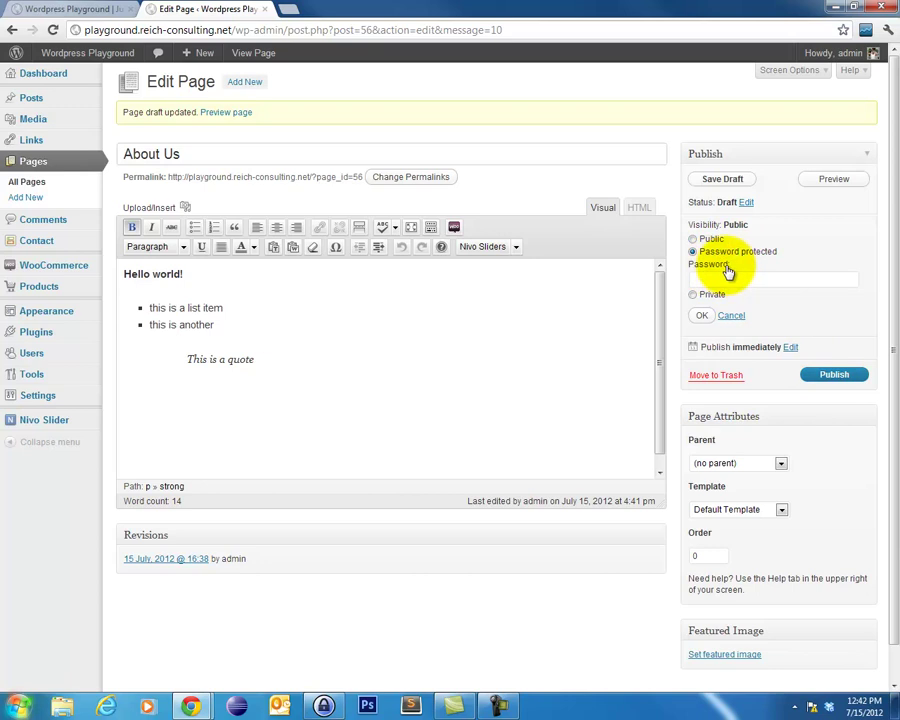
pyautogui.click(692, 294)
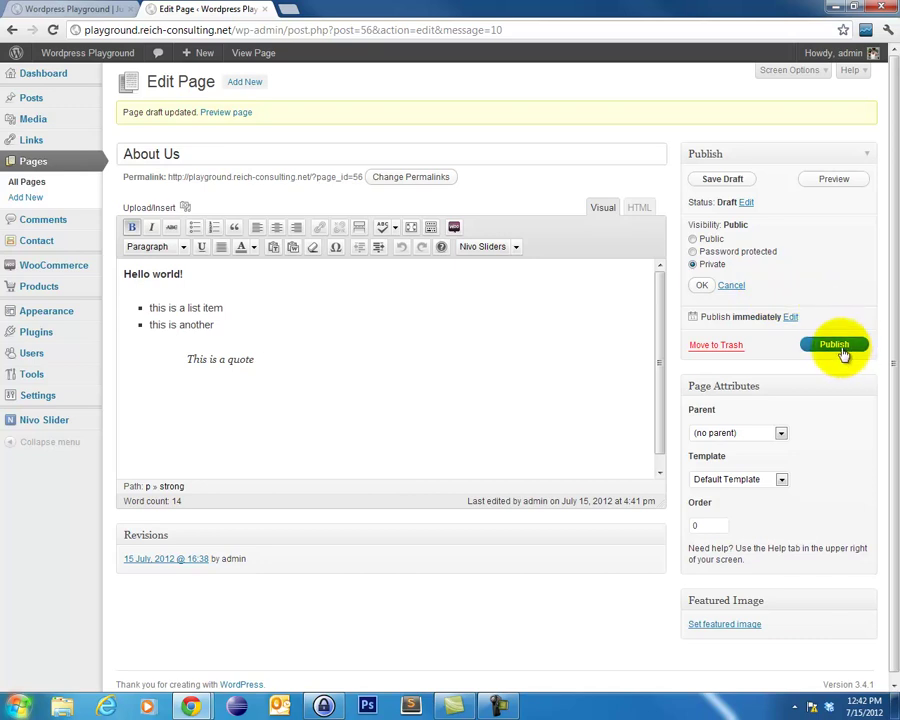
pyautogui.click(733, 286)
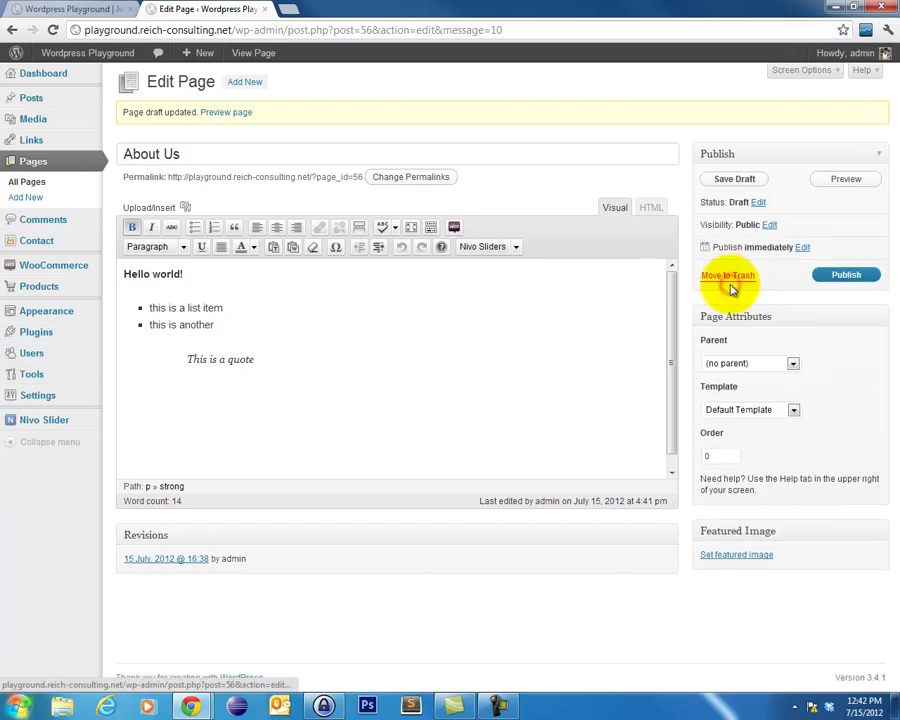
# Step: Examine the date and time settings for scheduling the page's publication, and cancel without changing them
pyautogui.click(802, 248)
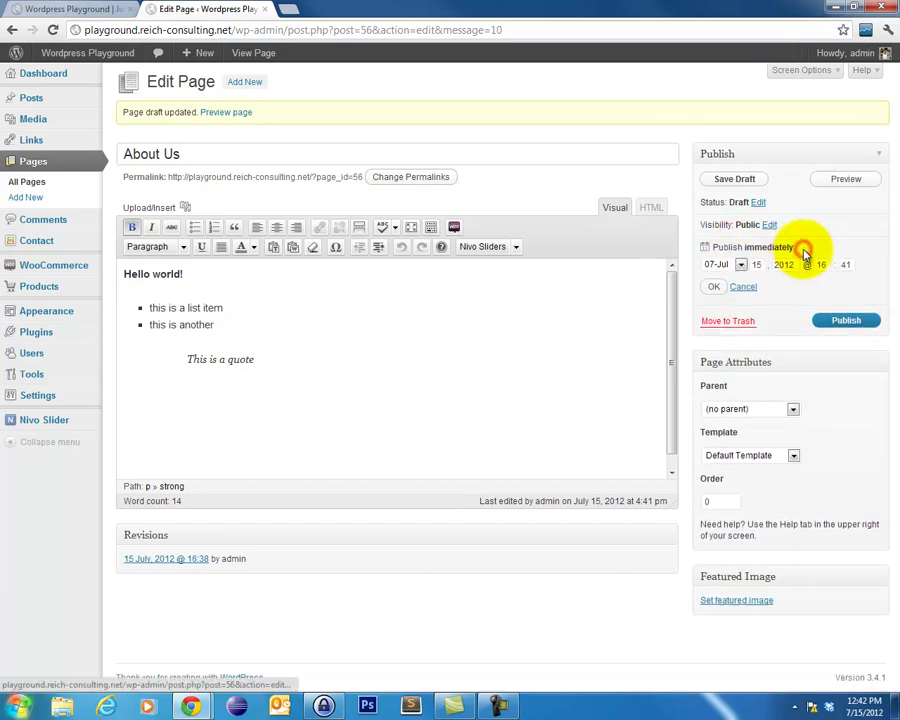
pyautogui.click(744, 287)
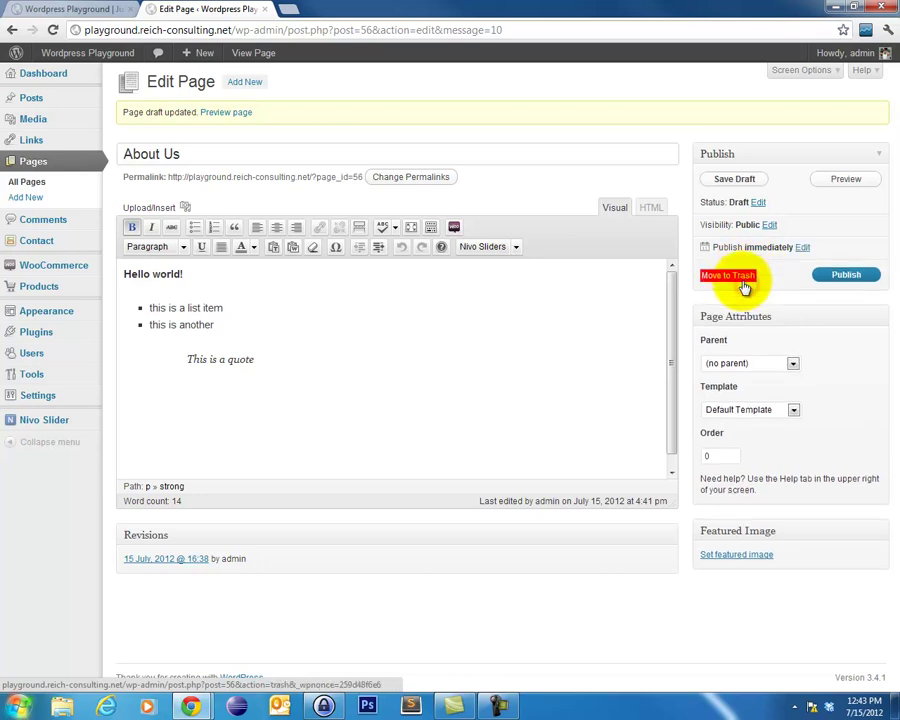
pyautogui.click(801, 247)
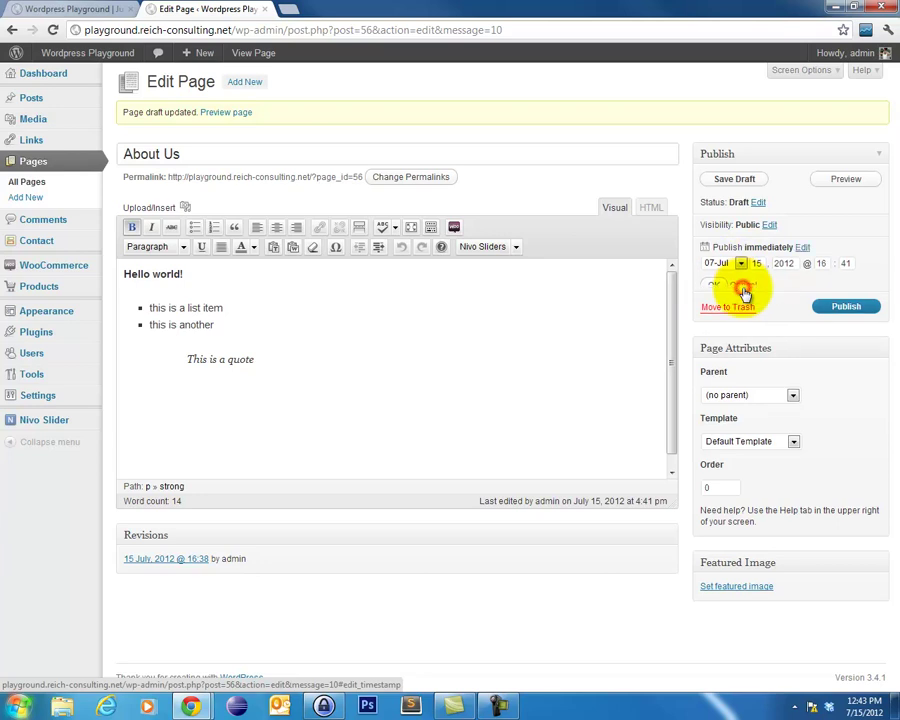
pyautogui.click(743, 289)
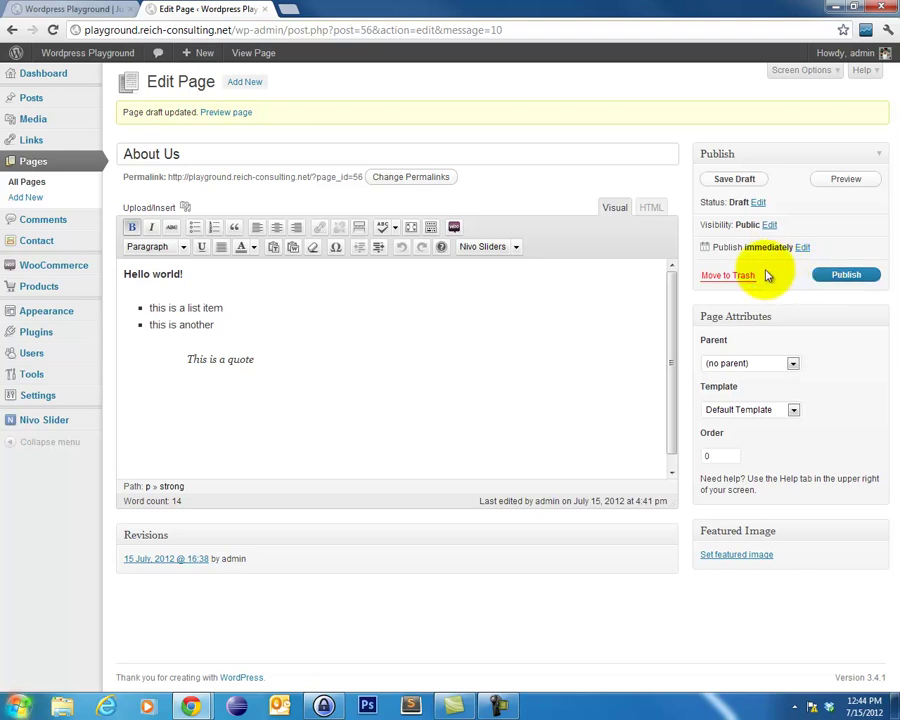
# Step: Publish the About Us page and check for it in the navigation menu of the site's refreshed home page
pyautogui.click(857, 279)
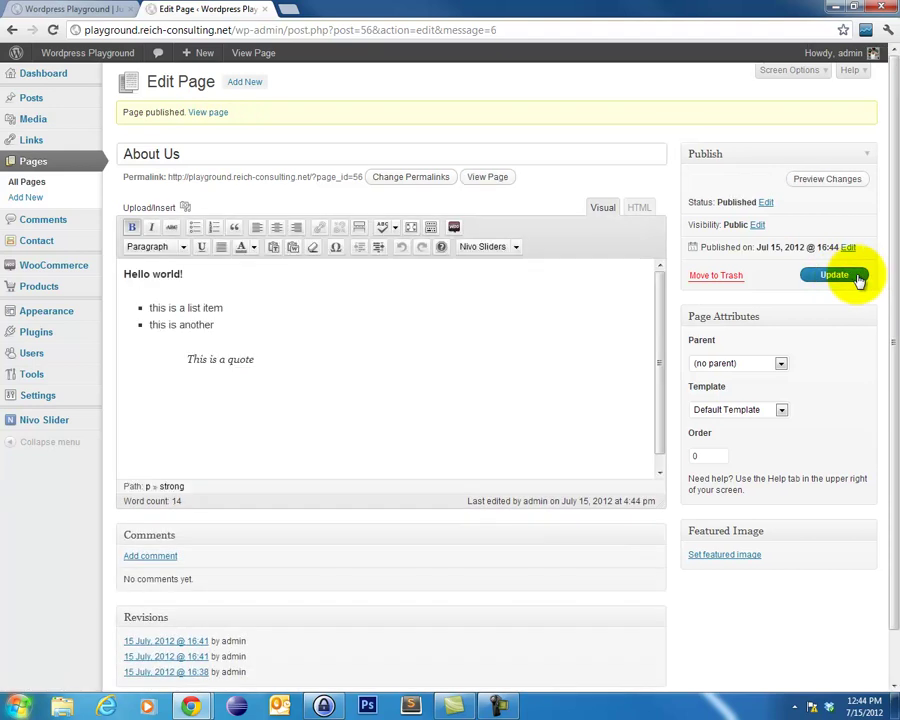
pyautogui.click(80, 10)
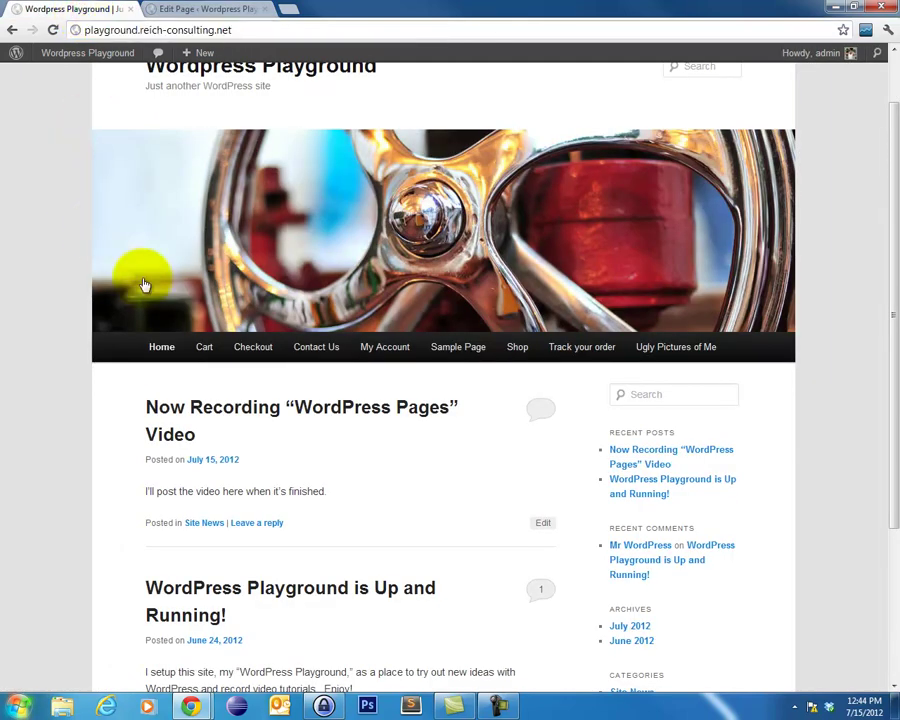
pyautogui.click(173, 303)
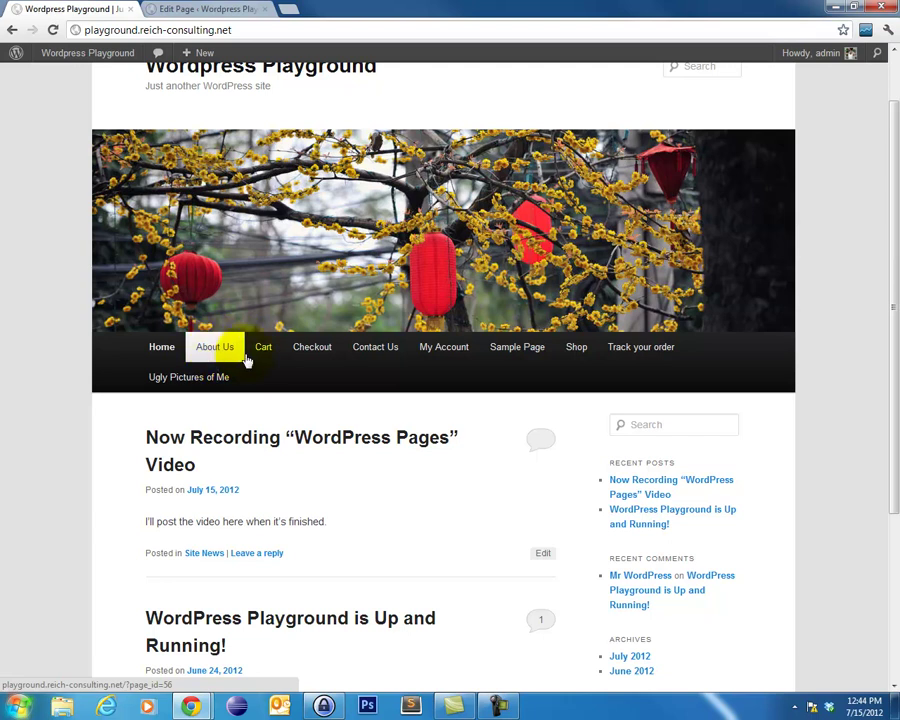
# Step: Open the About Us page on the live site and look over its published content
pyautogui.click(230, 354)
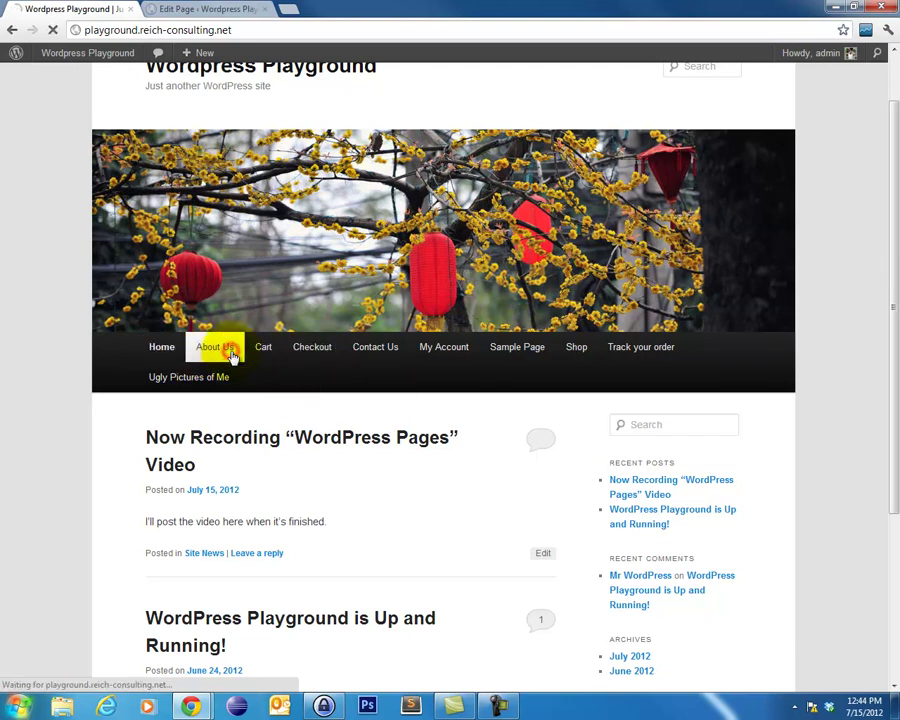
pyautogui.scroll(-2, 516, 508)
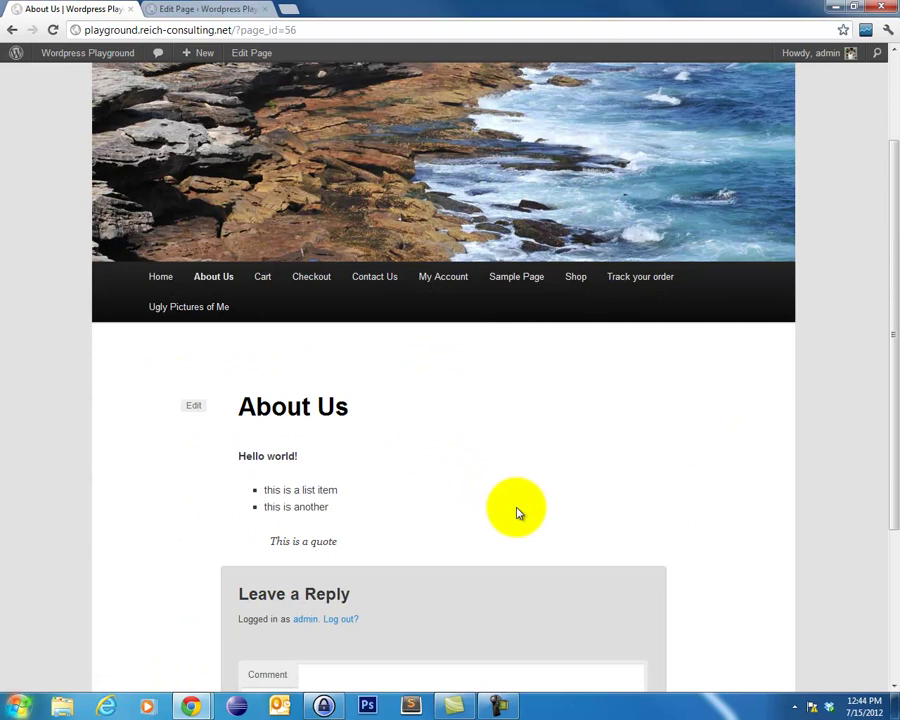
pyautogui.scroll(3, 515, 500)
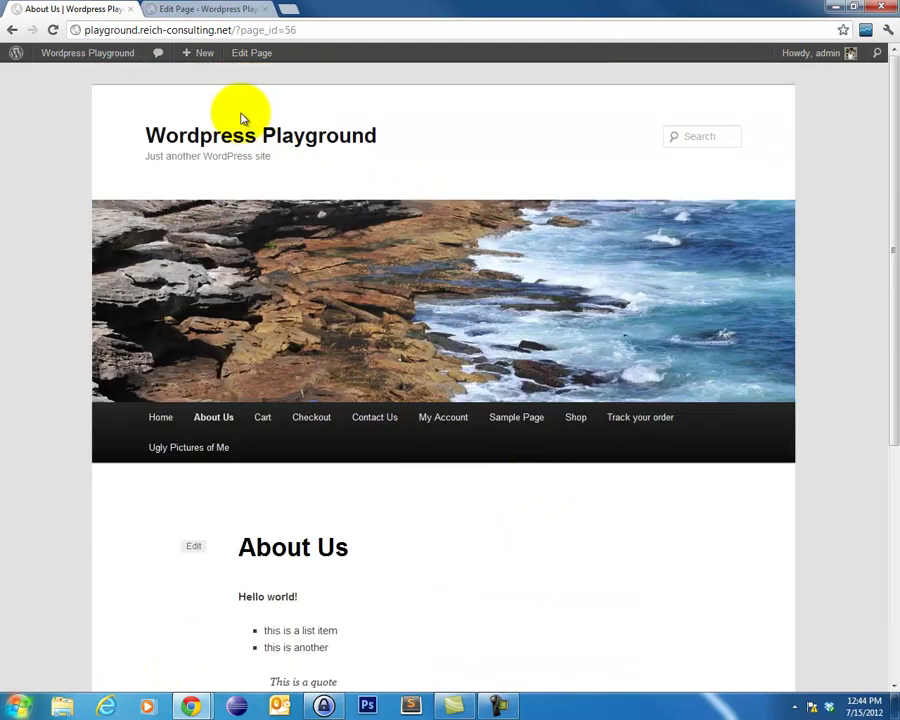
# Step: Examine the About Us page's attributes in the editor and the navigation menu on the site's home page
pyautogui.click(199, 10)
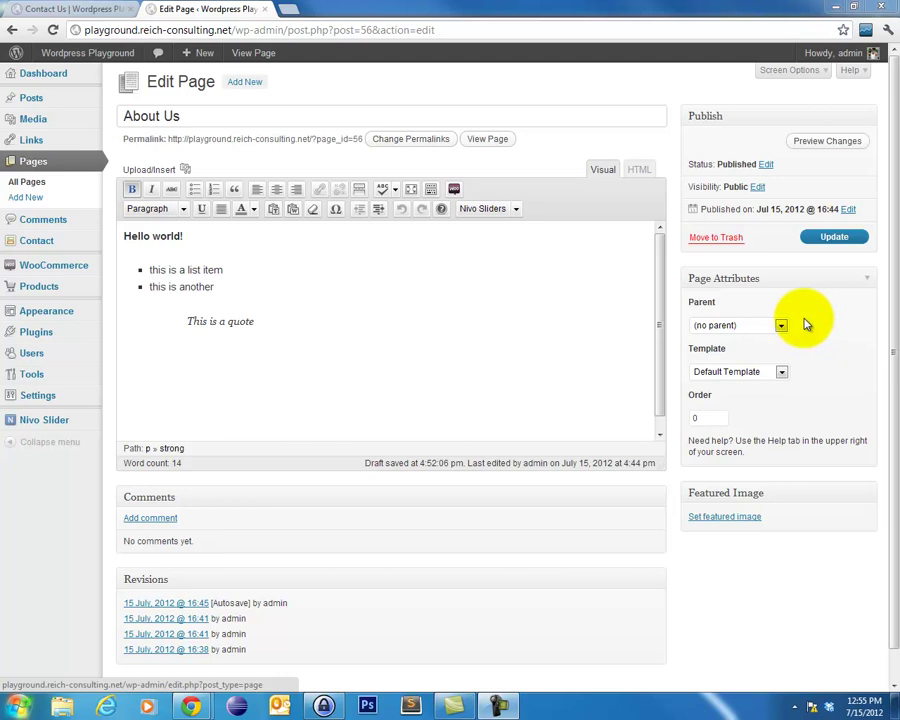
pyautogui.click(80, 9)
pyautogui.click(157, 417)
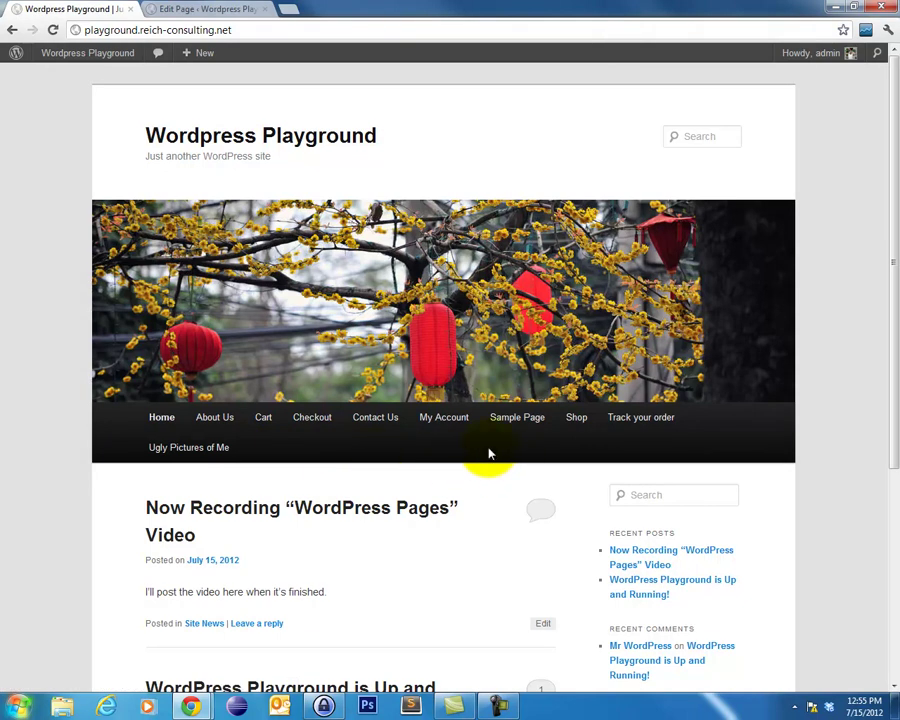
pyautogui.moveTo(452, 424)
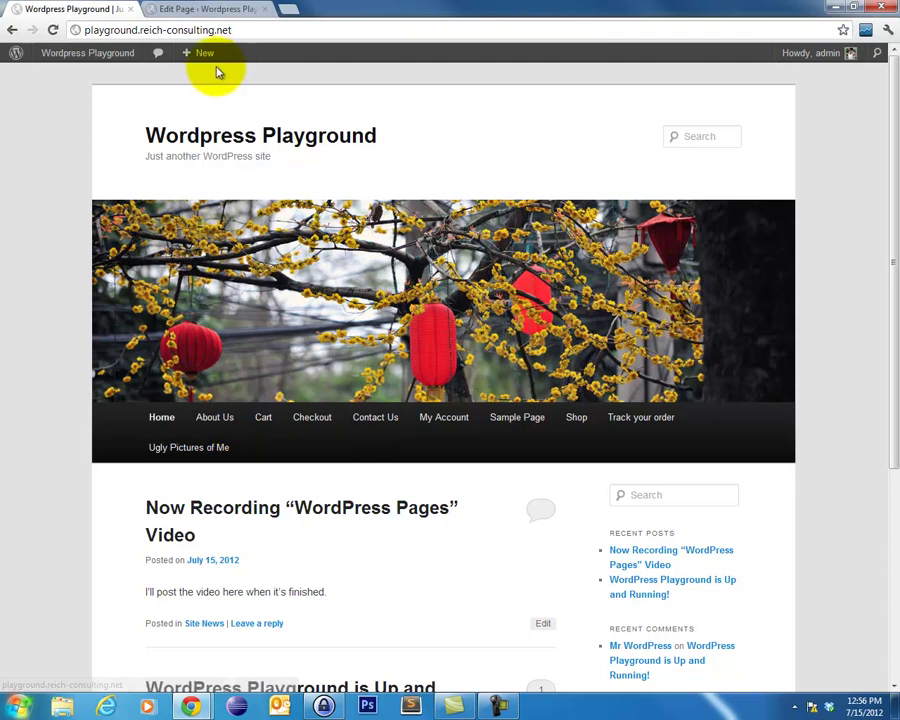
# Step: From the list of all pages, quick-edit the published Contact Us page to set its parent to About Us and update it
pyautogui.click(218, 8)
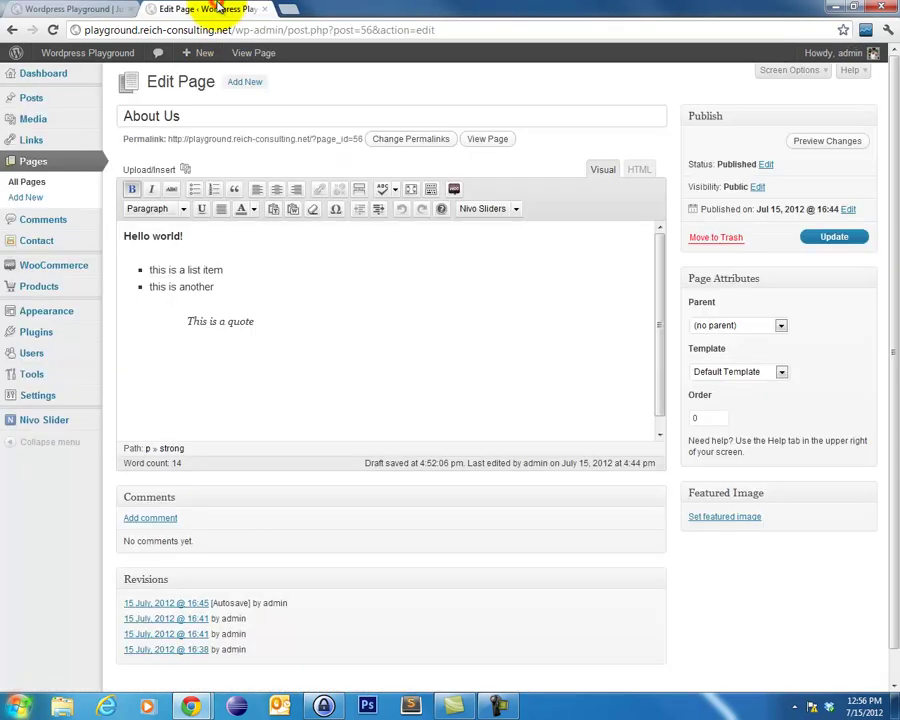
pyautogui.click(34, 164)
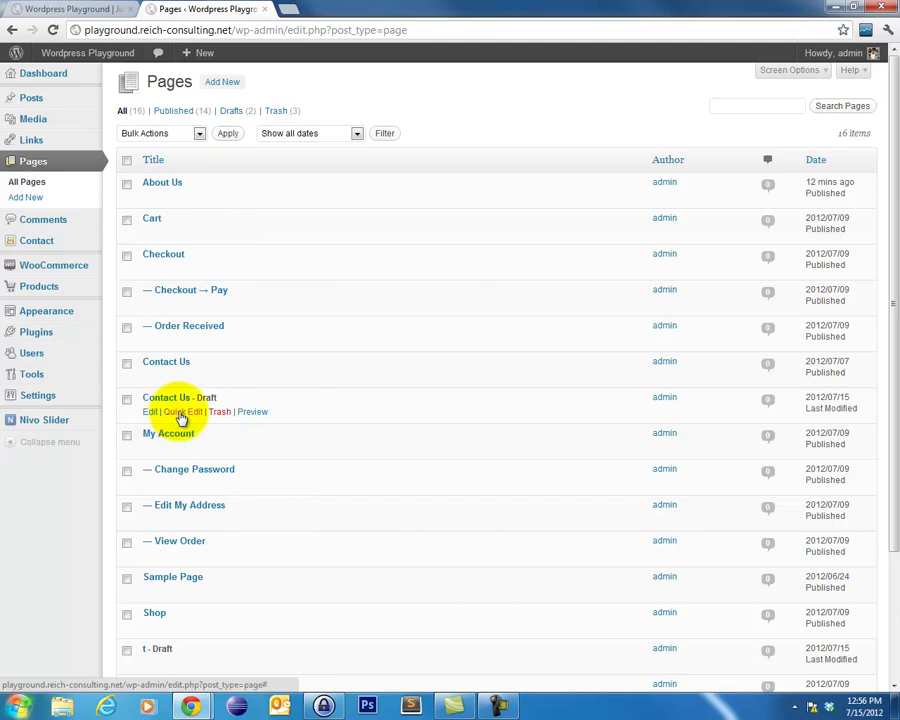
pyautogui.click(180, 379)
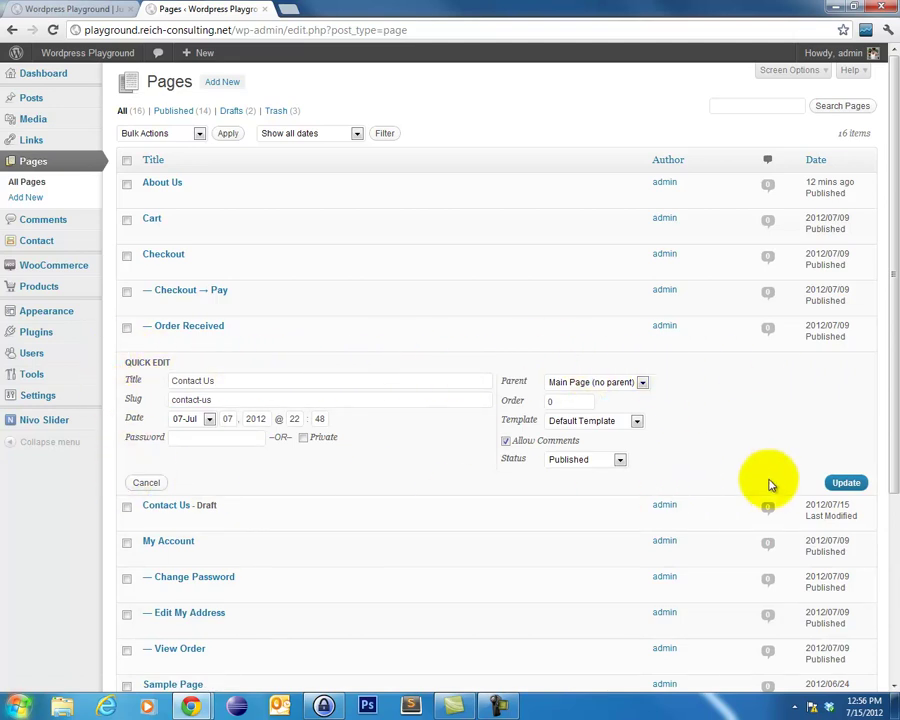
pyautogui.click(600, 388)
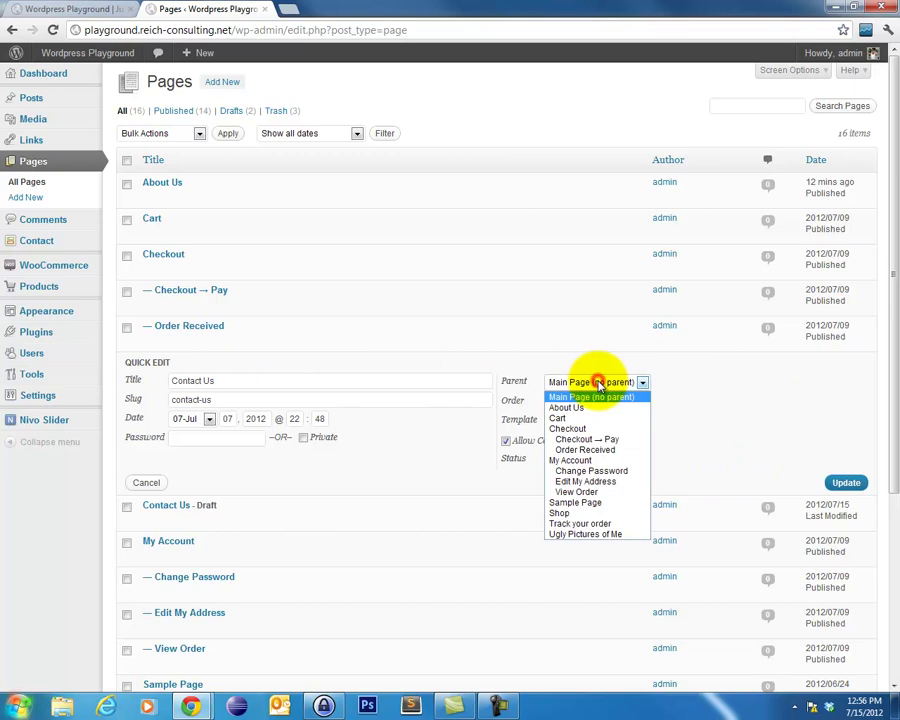
pyautogui.click(580, 406)
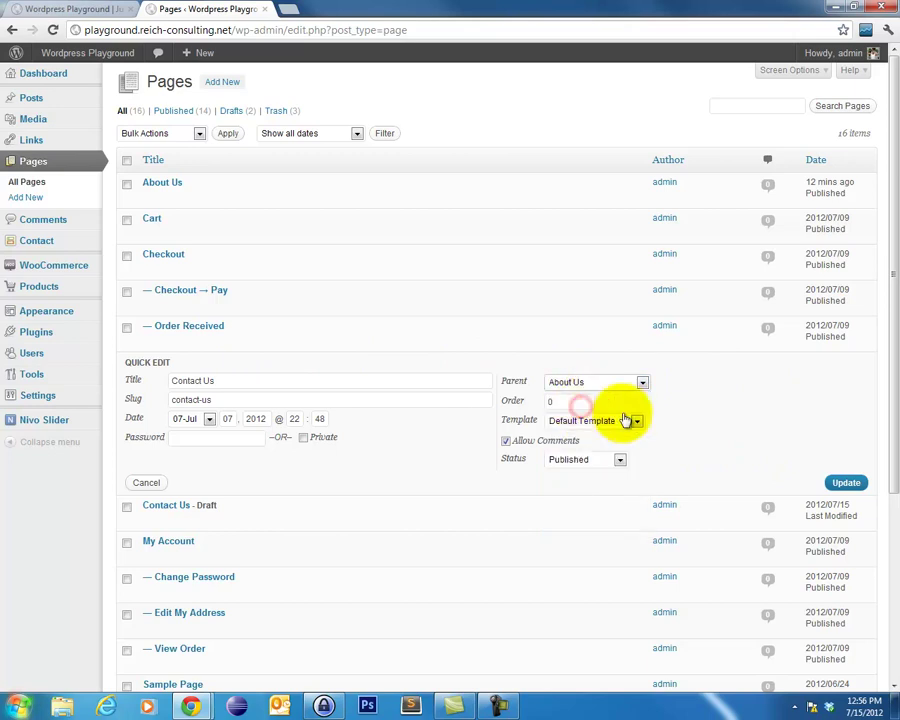
pyautogui.click(846, 482)
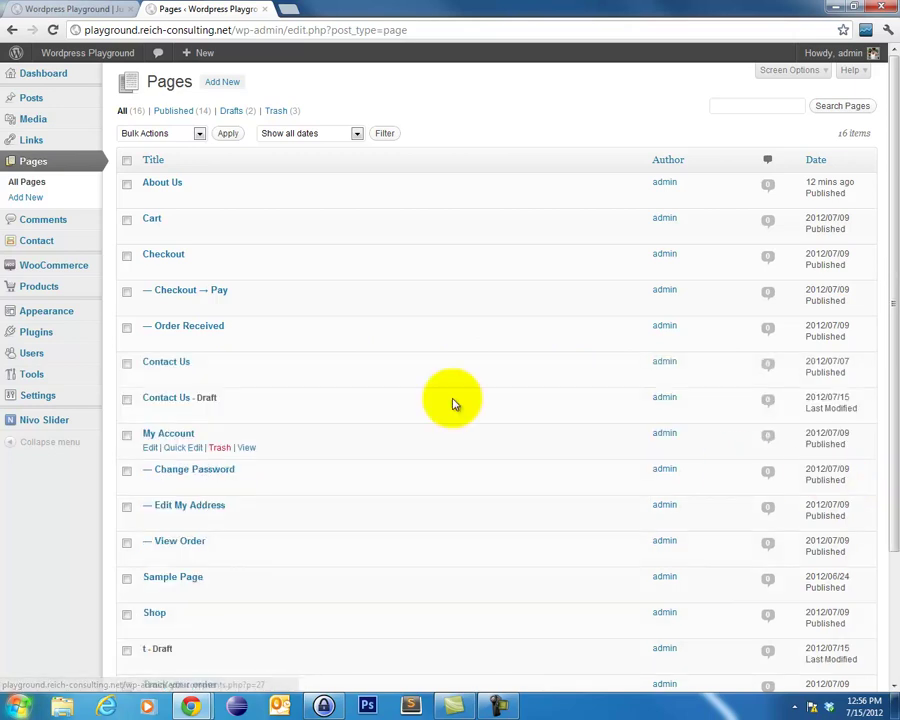
# Step: Quick-edit Ugly Pictures of Me to set its parent to About Us, update it, and check the About Us submenu on the home page
pyautogui.scroll(-3, 247, 382)
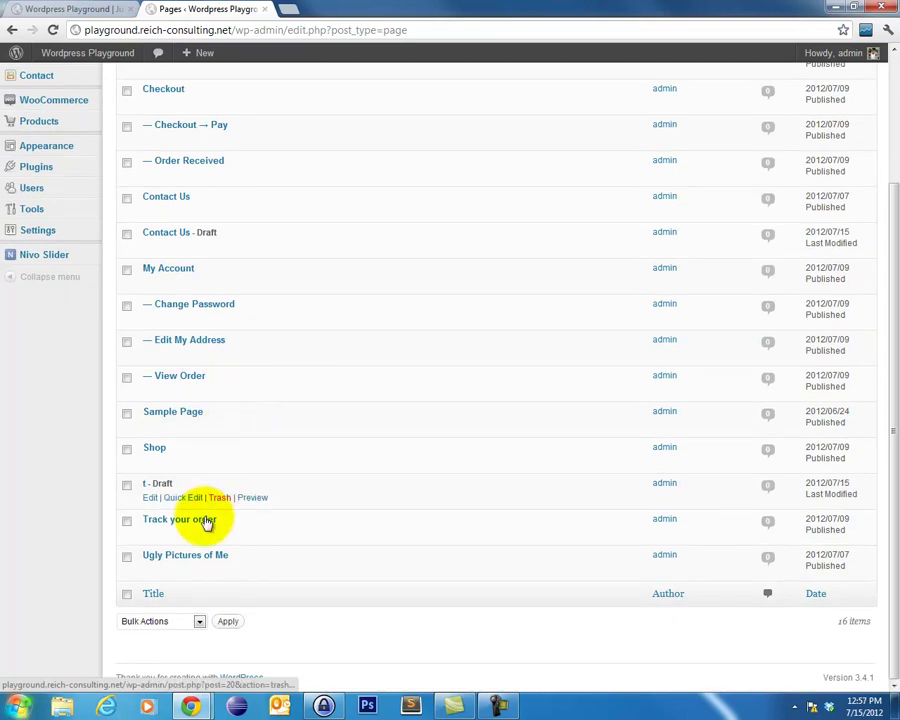
pyautogui.click(178, 570)
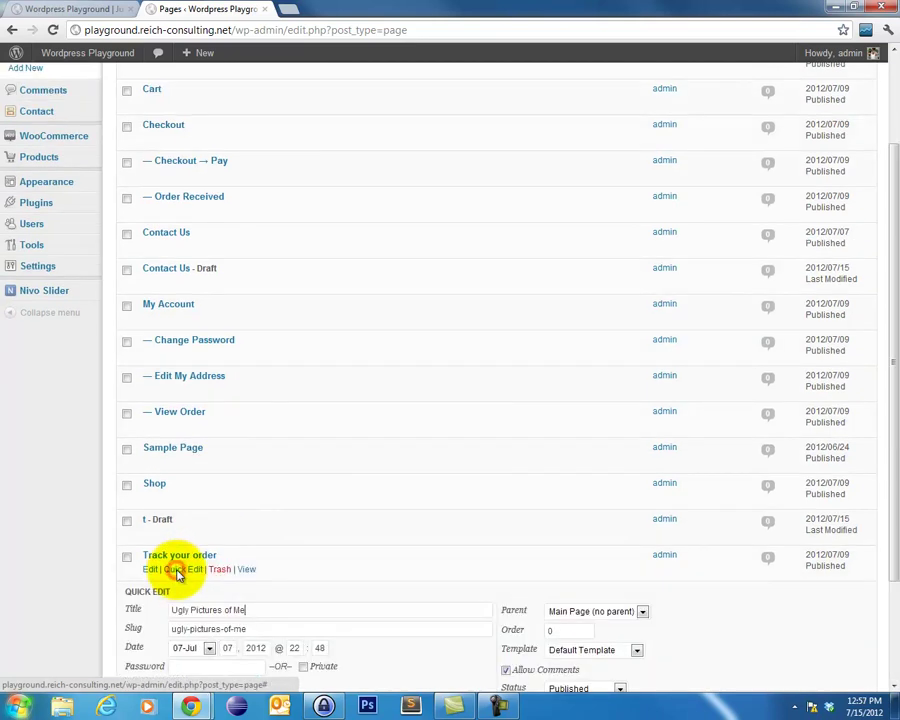
pyautogui.click(612, 612)
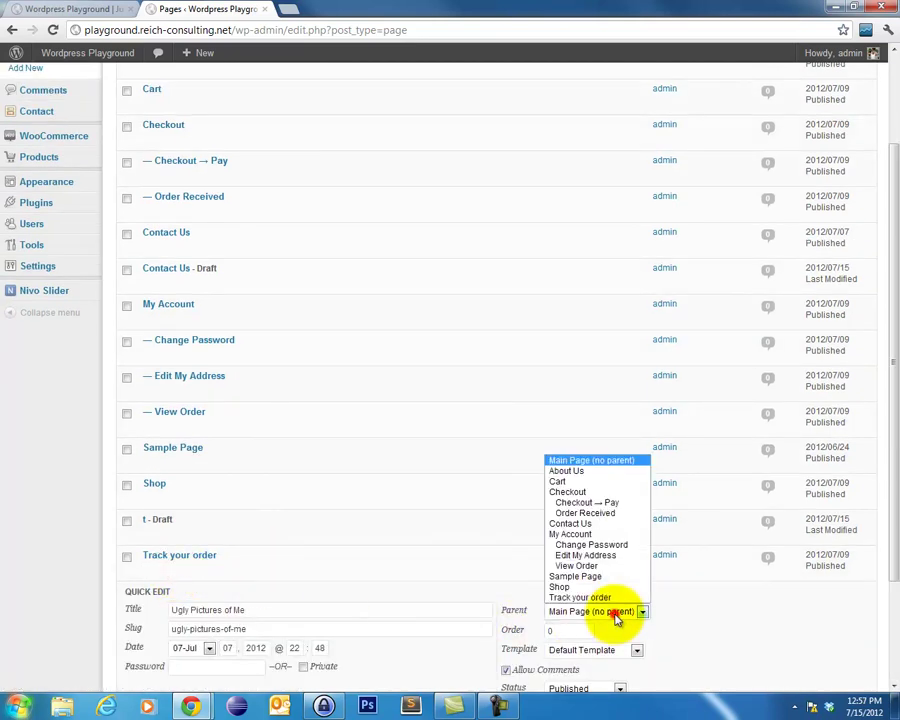
pyautogui.click(568, 470)
pyautogui.scroll(-3, 700, 530)
pyautogui.click(848, 569)
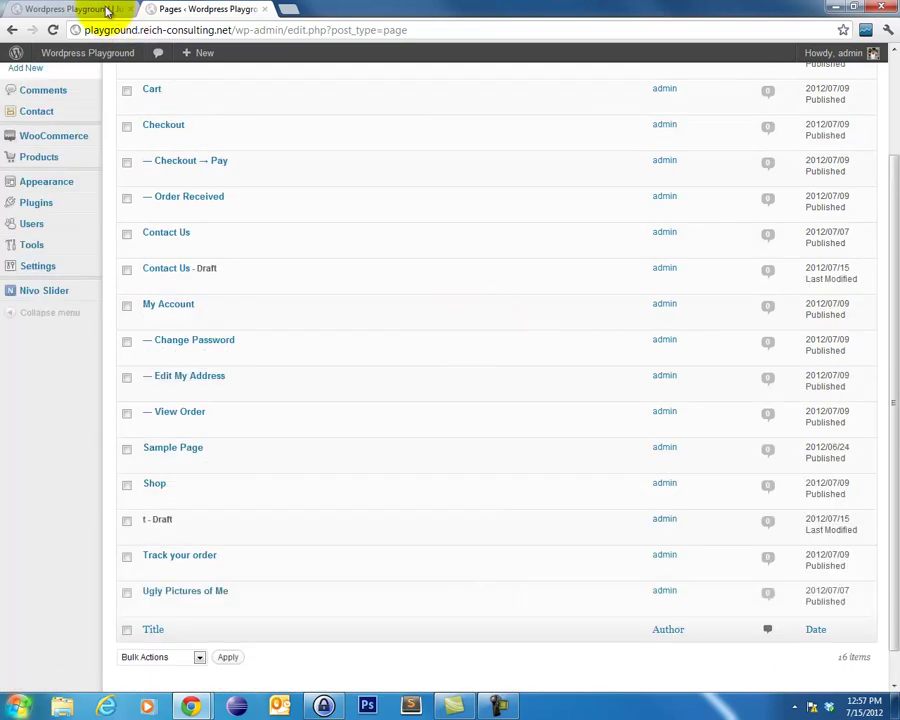
pyautogui.click(72, 10)
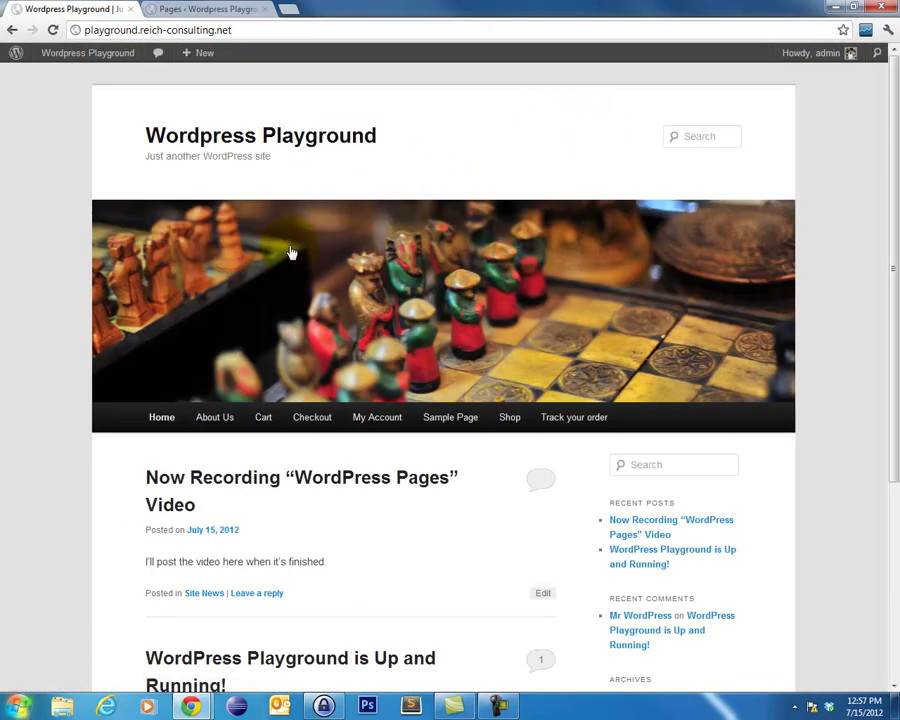
pyautogui.moveTo(204, 420)
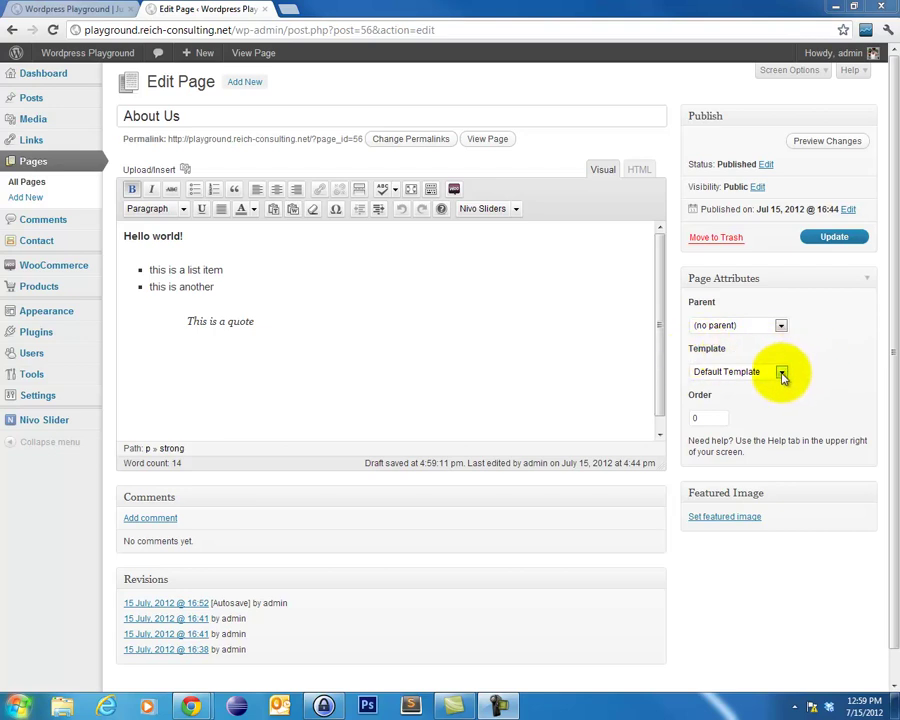
# Step: Examine the template choices for the About Us page, keep Default Template, and look at the About Us entry in the site's navigation menu
pyautogui.click(718, 375)
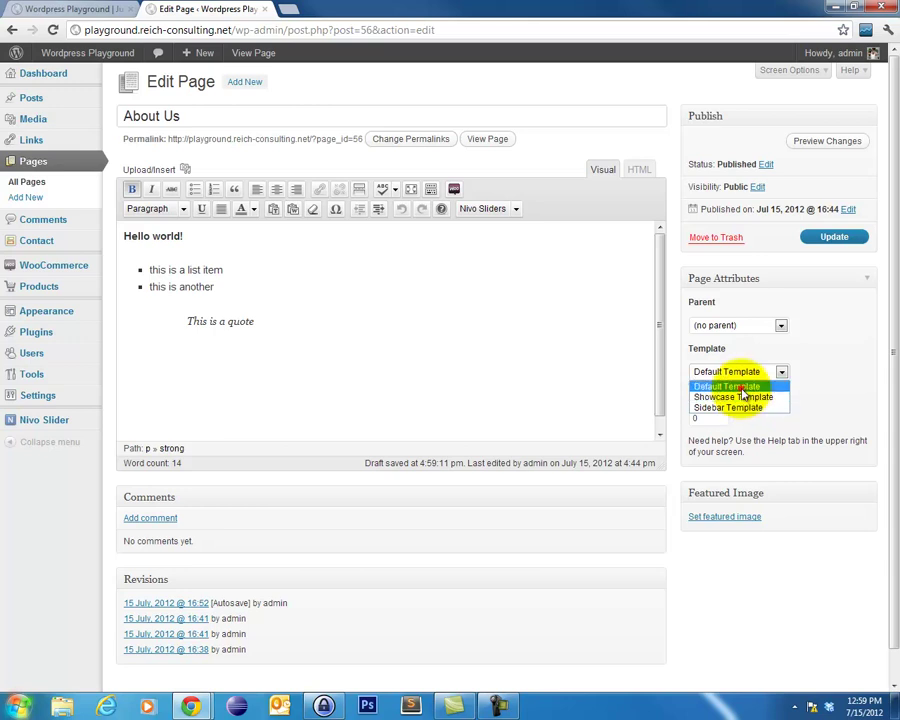
pyautogui.click(738, 387)
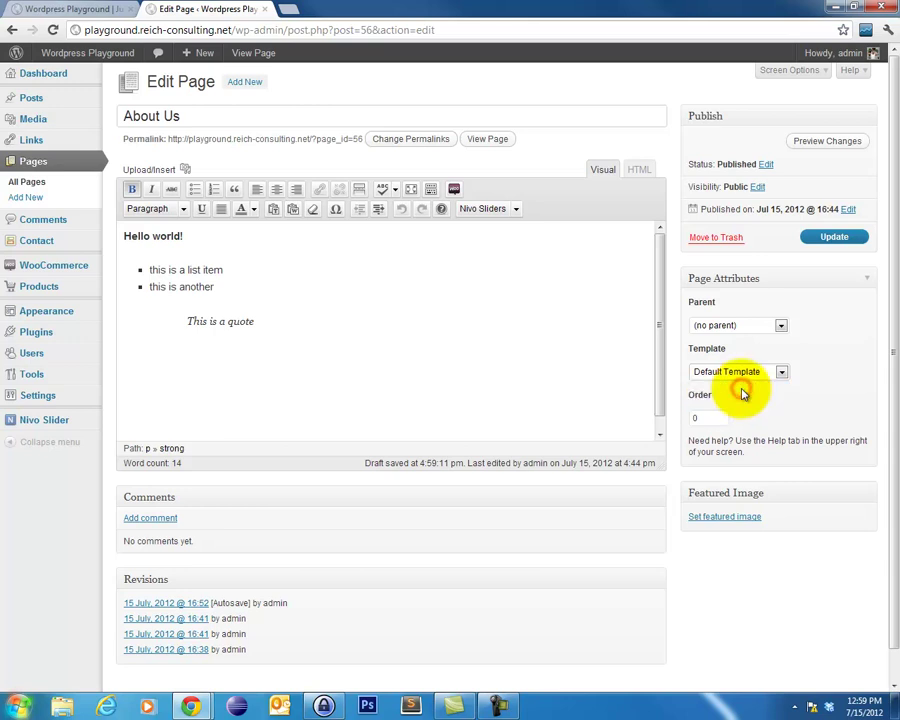
pyautogui.click(80, 12)
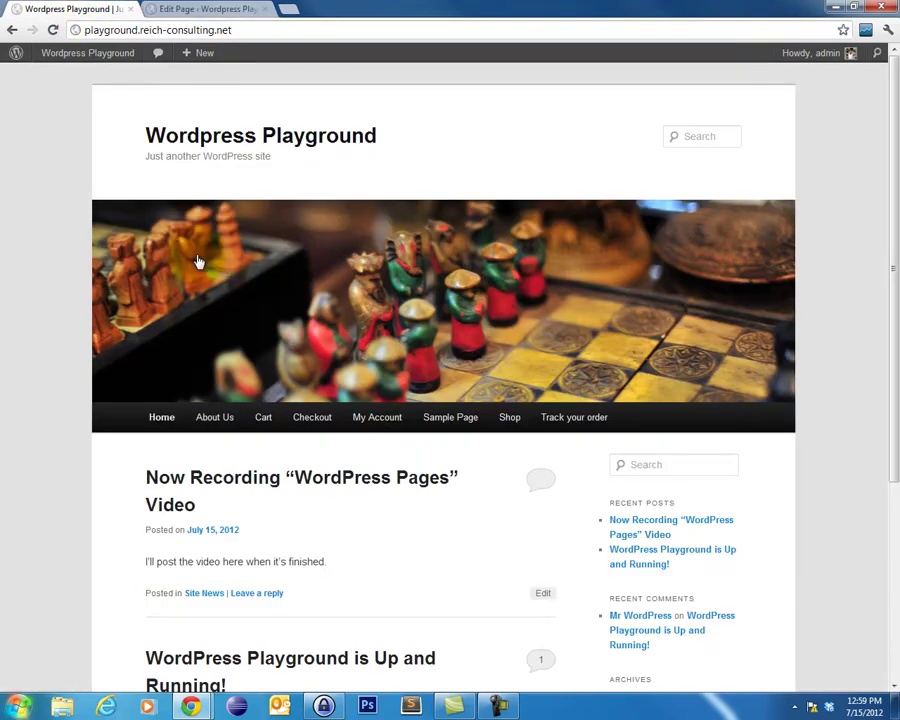
pyautogui.click(204, 428)
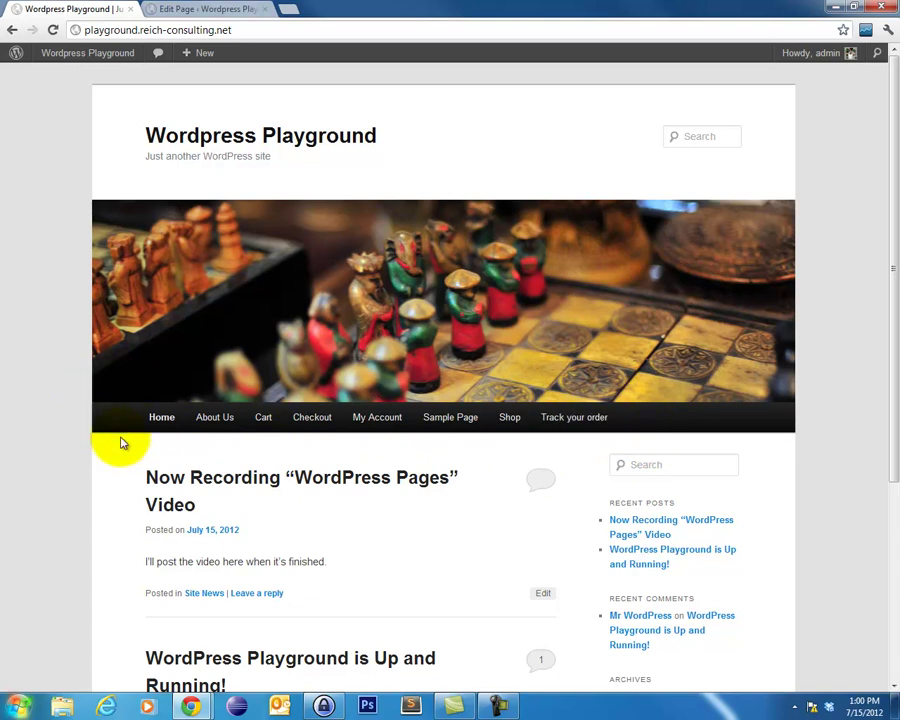
pyautogui.moveTo(218, 426)
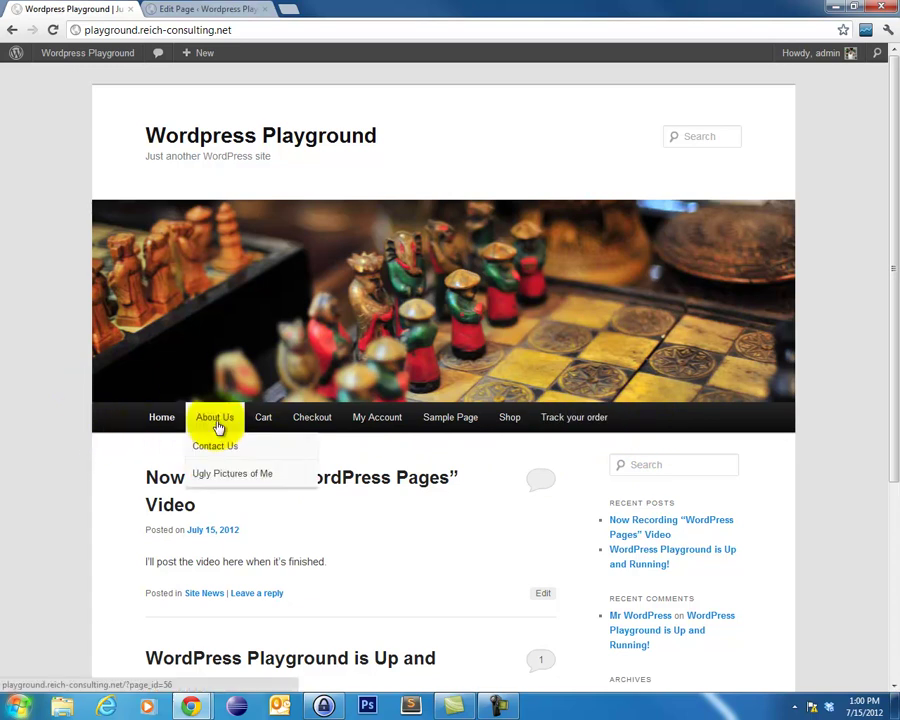
# Step: Set the About Us page's order to 10, compare it with the site's menu, and update the page
pyautogui.click(193, 11)
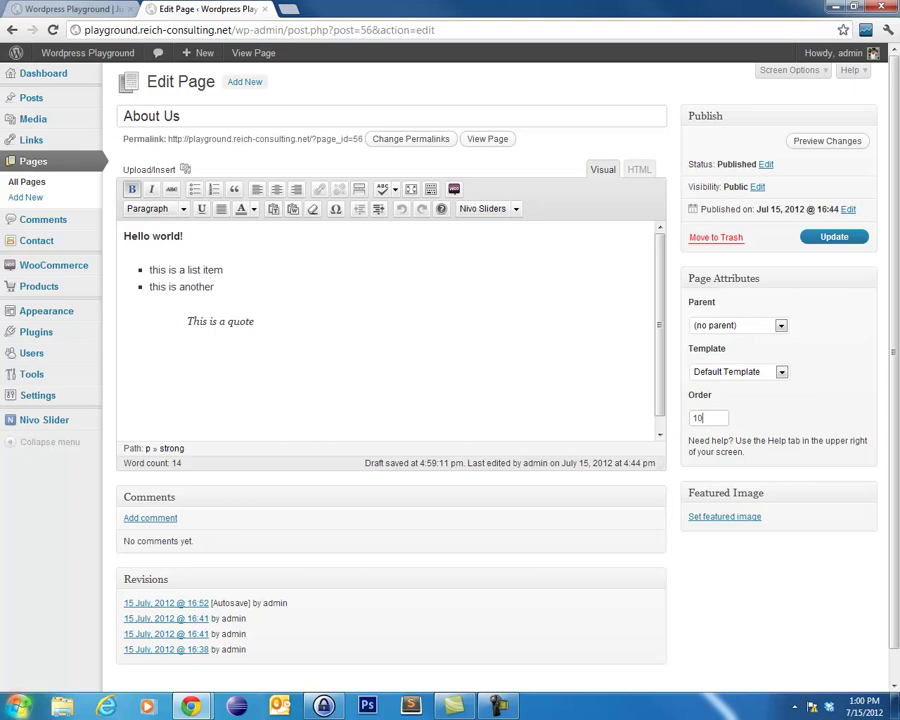
pyautogui.click(70, 10)
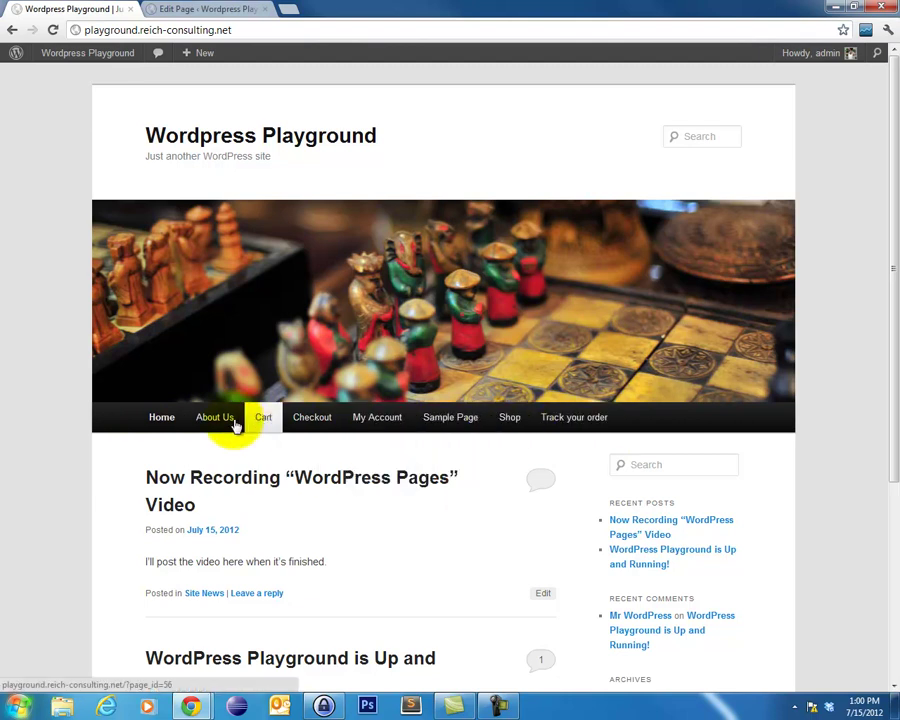
pyautogui.moveTo(213, 430)
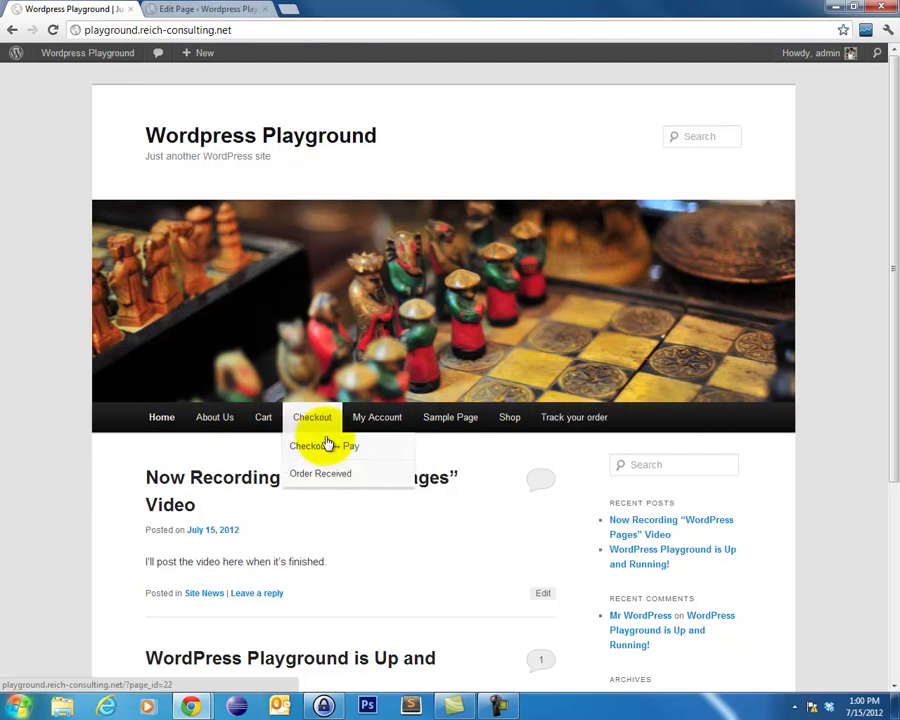
pyautogui.click(210, 8)
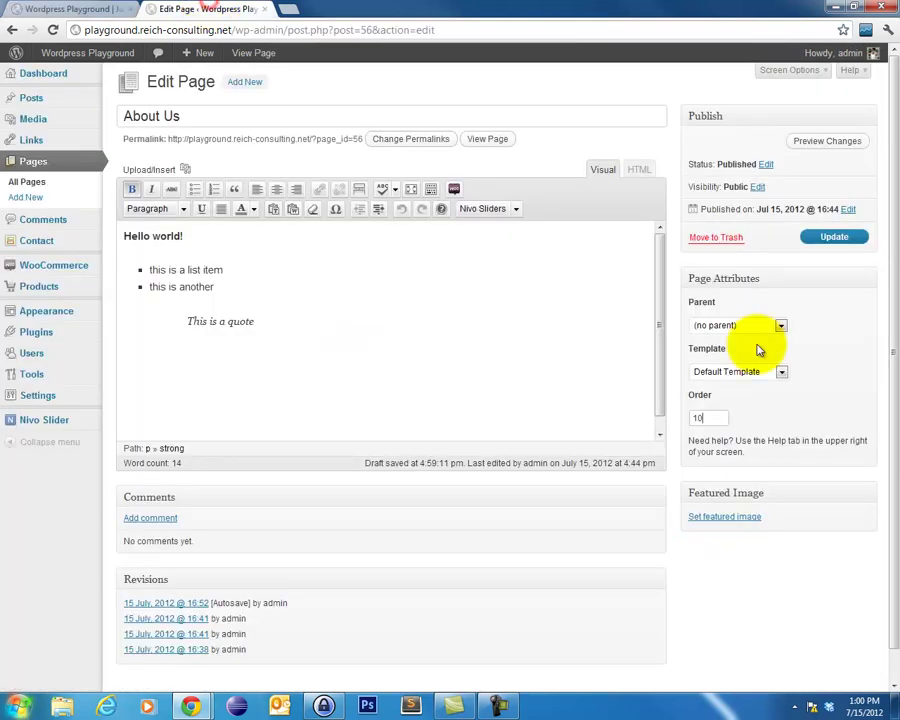
pyautogui.click(714, 417)
pyautogui.click(825, 240)
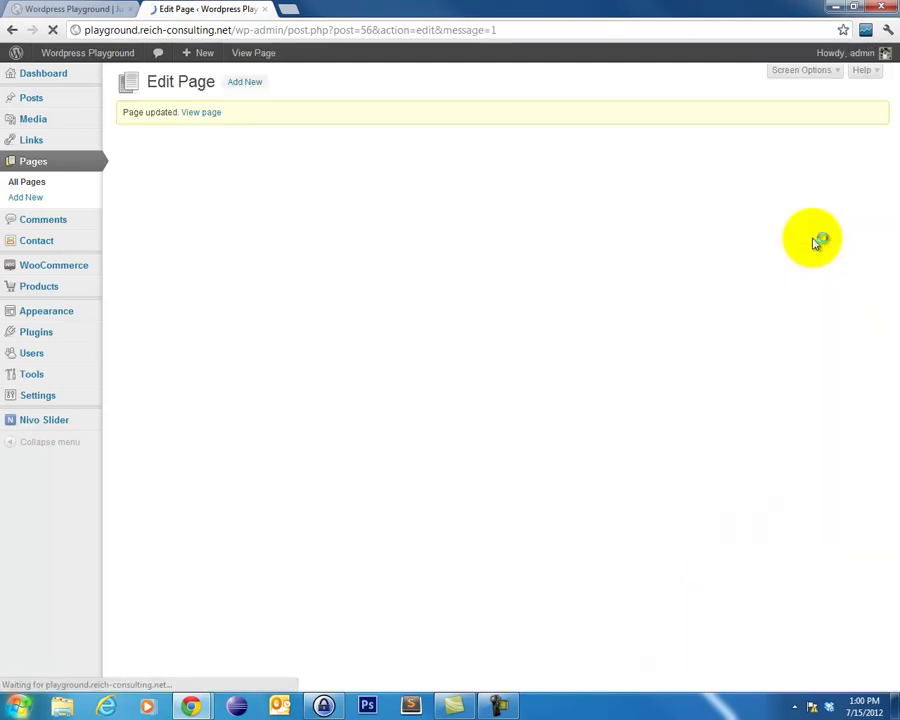
# Step: Refresh the site's home page and check the position of About Us in the navigation menu
pyautogui.click(65, 10)
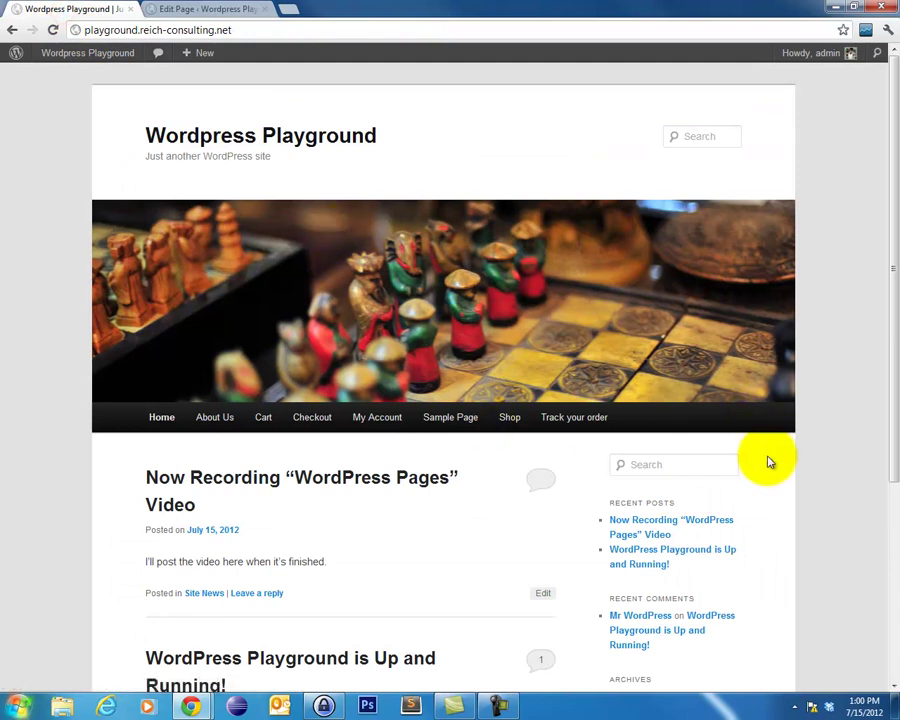
pyautogui.press('F5')
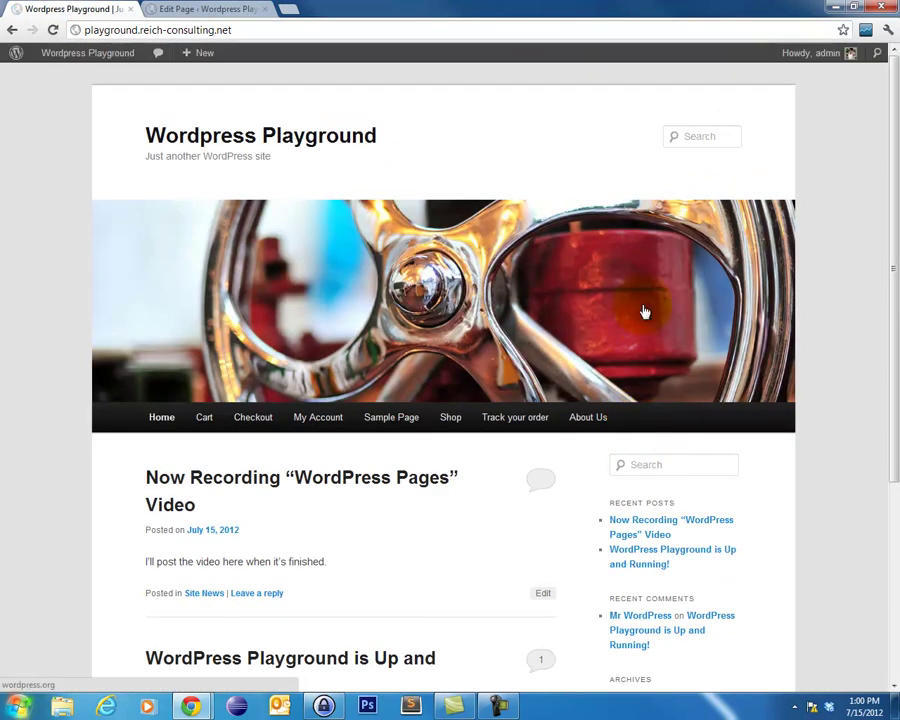
pyautogui.moveTo(589, 429)
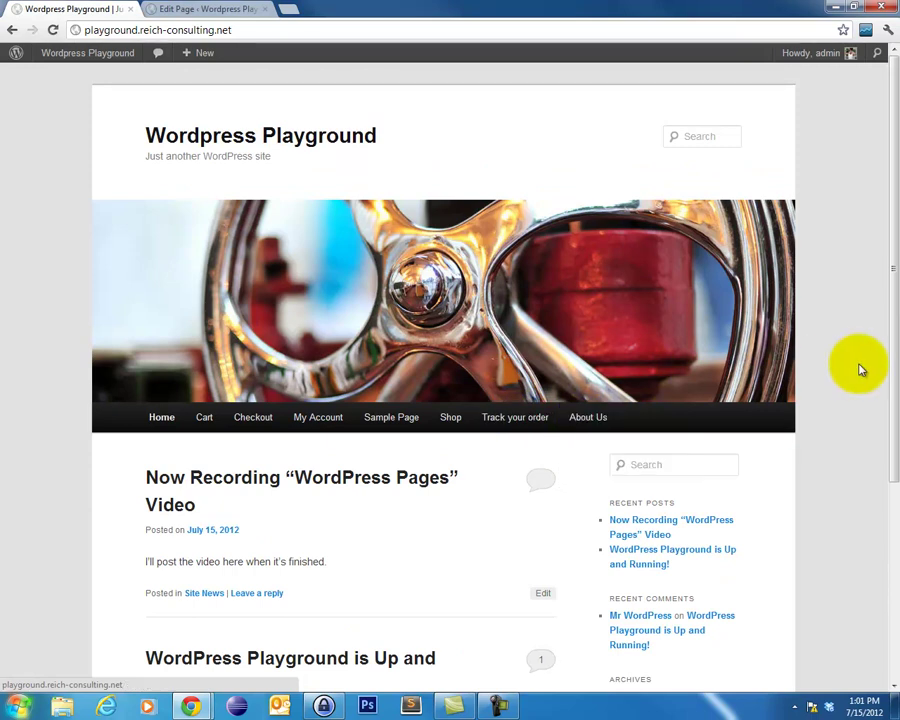
# Step: Return to editing the About Us page and upload Page-Editor.jpg from the computer for its featured image
pyautogui.click(227, 8)
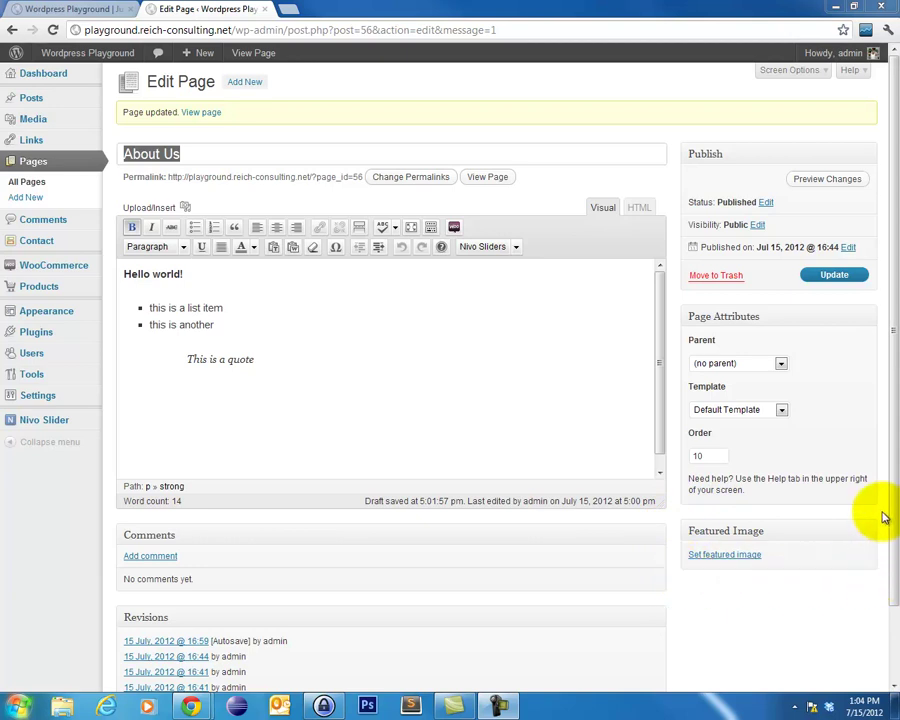
pyautogui.click(720, 557)
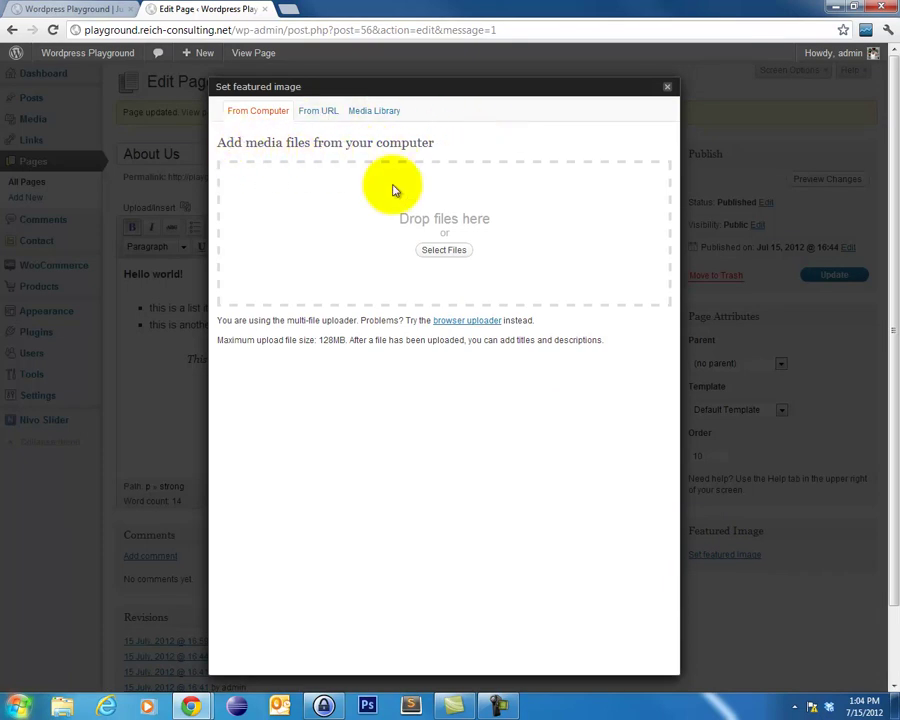
pyautogui.click(437, 252)
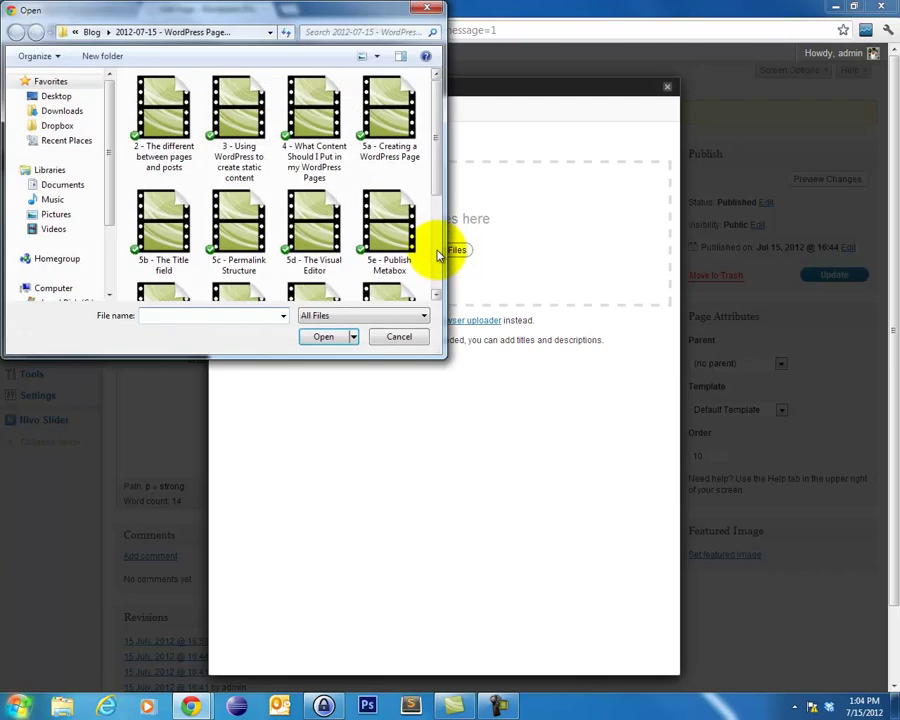
pyautogui.moveTo(430, 182); pyautogui.dragTo(432, 252)
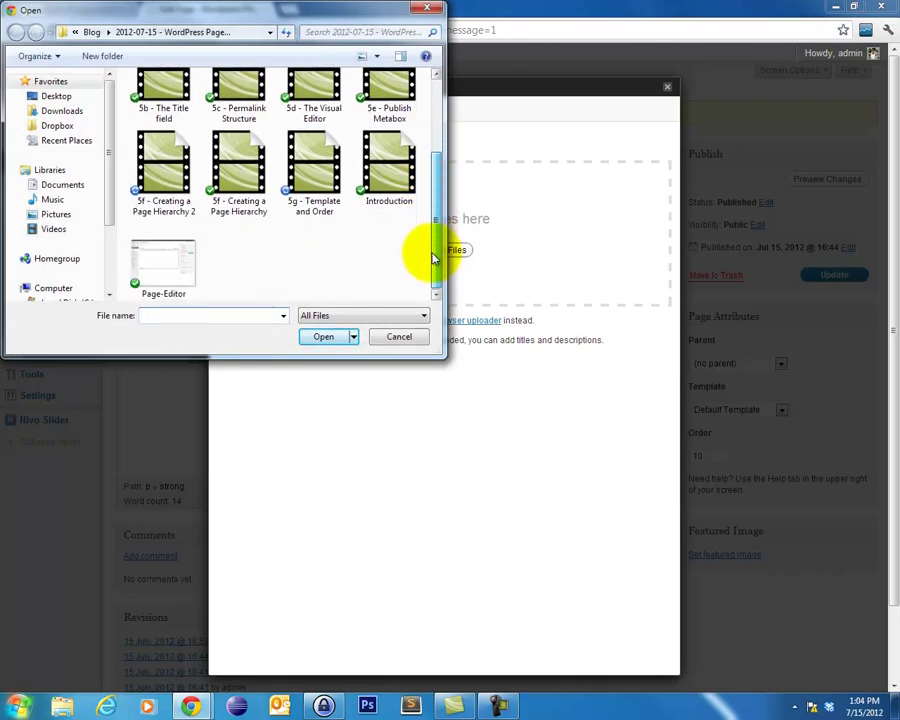
pyautogui.doubleClick(170, 268)
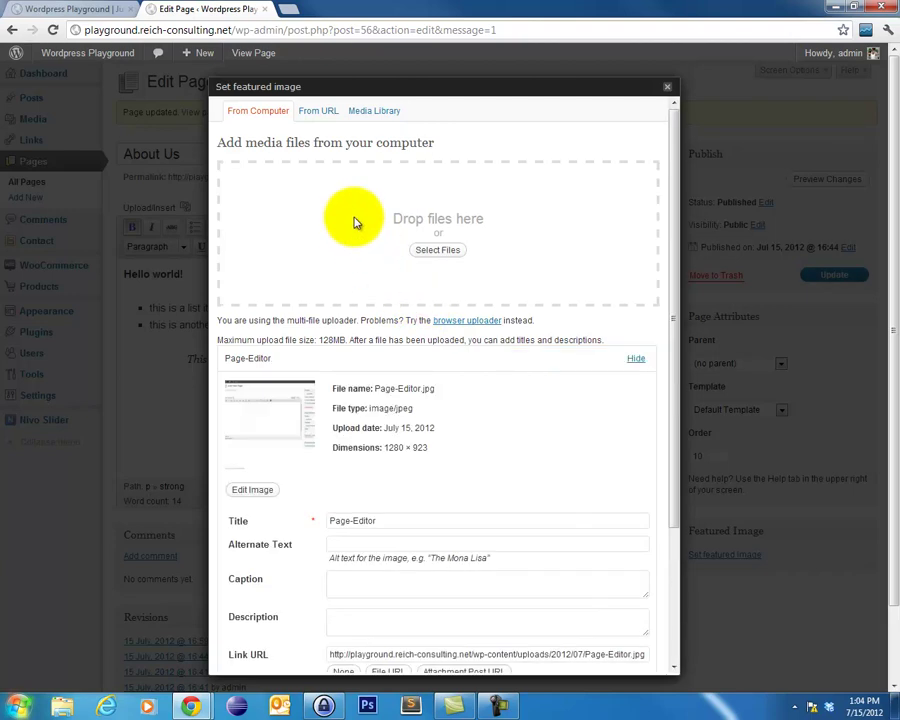
# Step: Use the uploaded Page-Editor image as the About Us page's featured image, save the image settings, and check the page preview
pyautogui.scroll(-3, 365, 308)
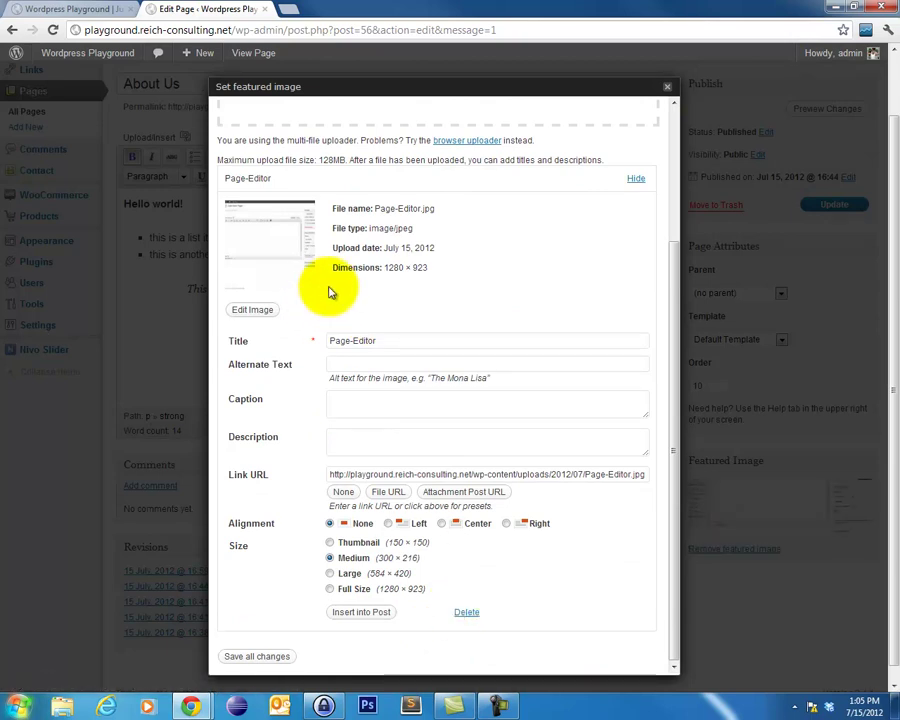
pyautogui.moveTo(675, 400)
pyautogui.mouseDown()
pyautogui.moveTo(680, 275)
pyautogui.moveTo(663, 416)
pyautogui.mouseUp()
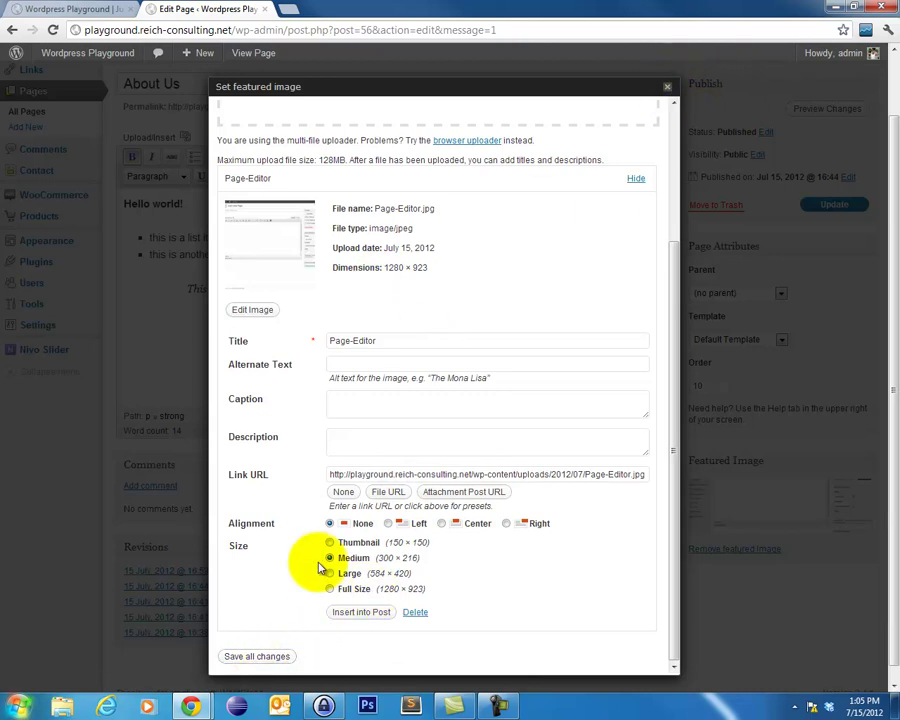
pyautogui.click(278, 662)
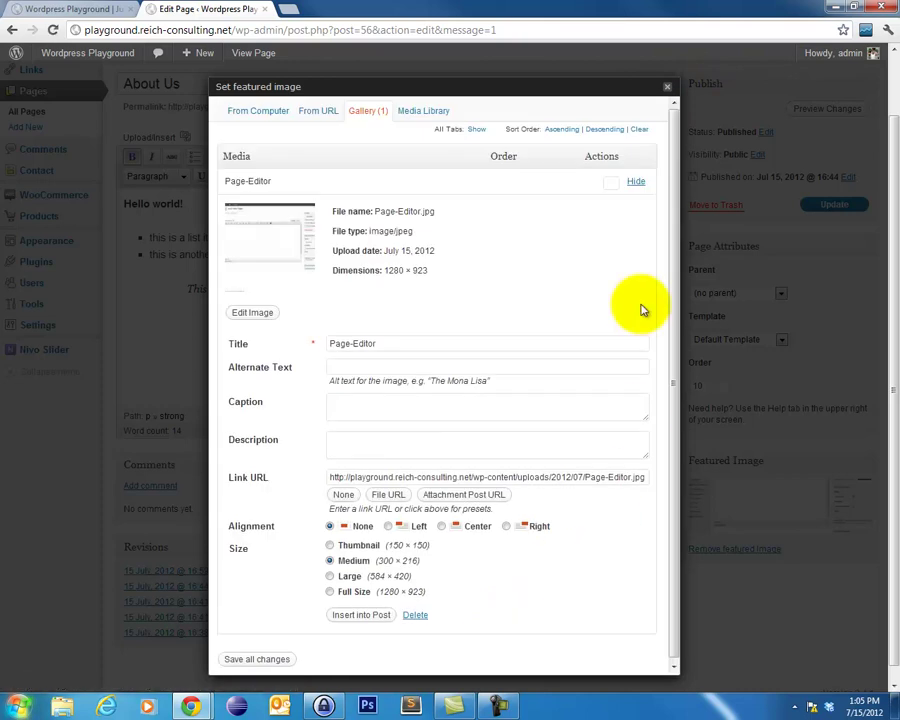
pyautogui.click(667, 91)
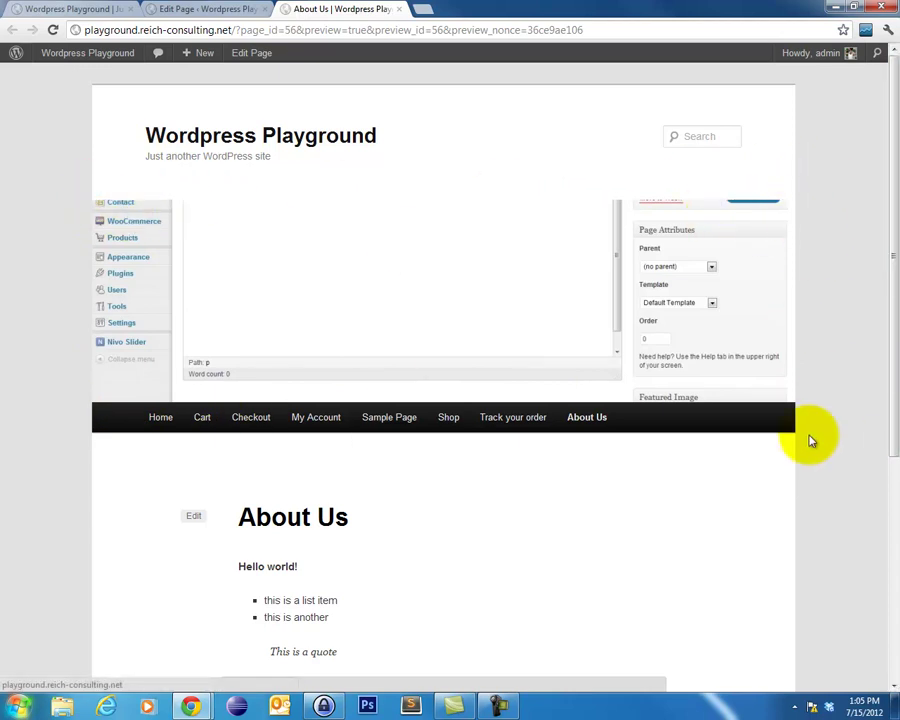
pyautogui.click(399, 11)
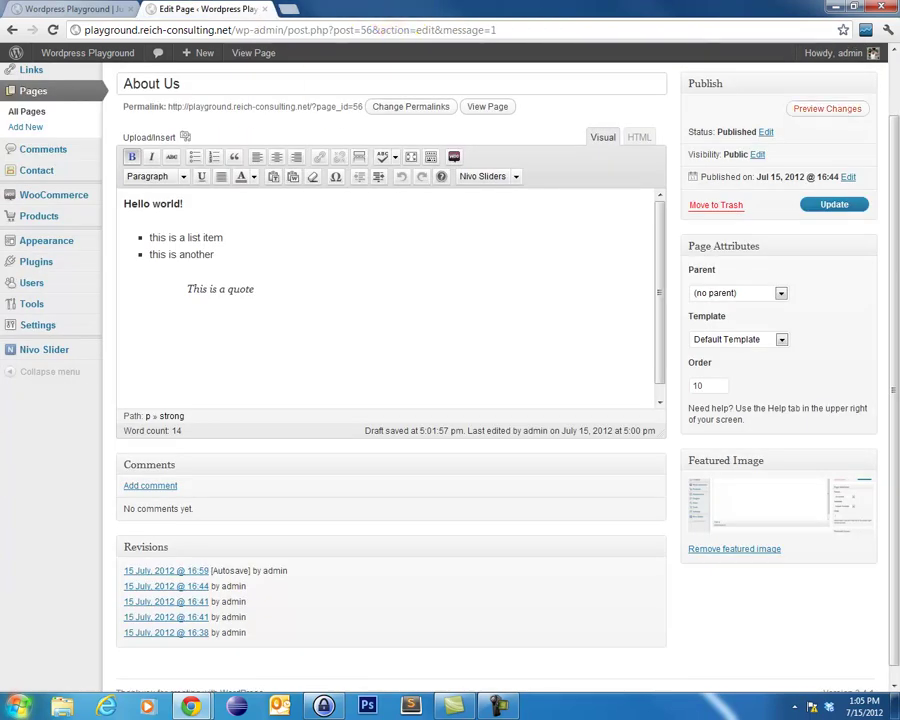